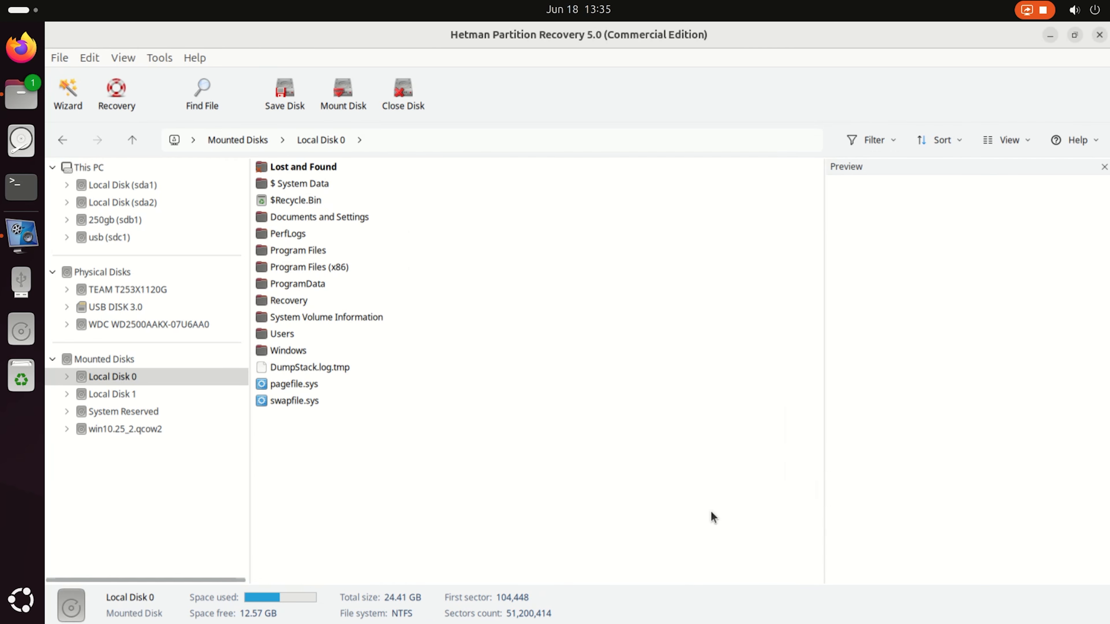
# Open the user25 Documents folder under Users on Local Disk 0 and display its contents as large thumbnails.
pyautogui.doubleClick(305, 335)
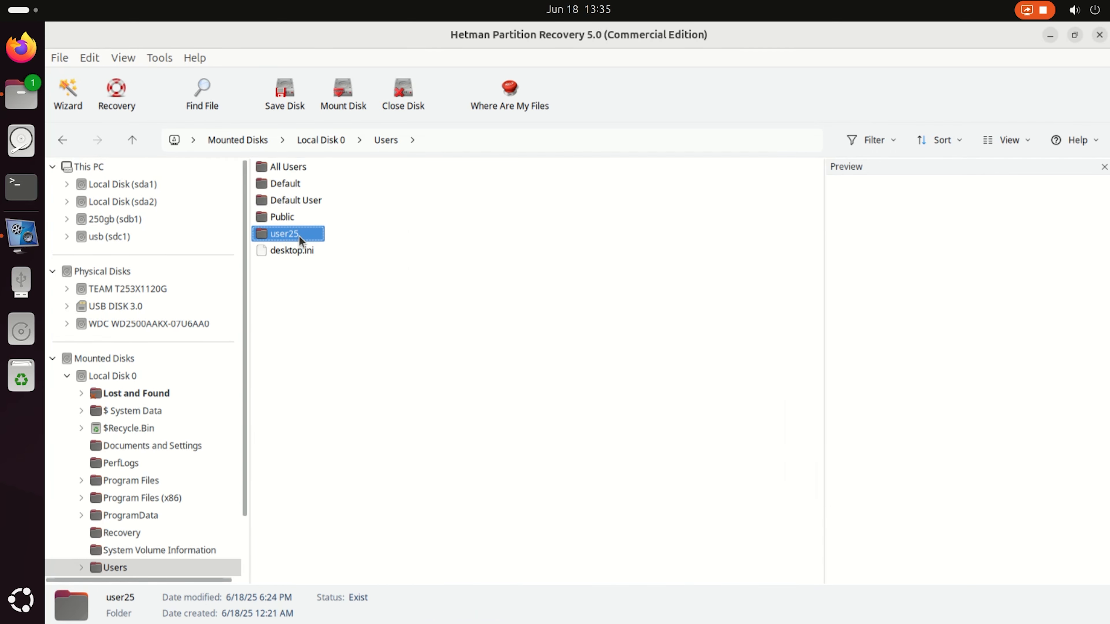
pyautogui.doubleClick(298, 236)
pyautogui.doubleClick(298, 269)
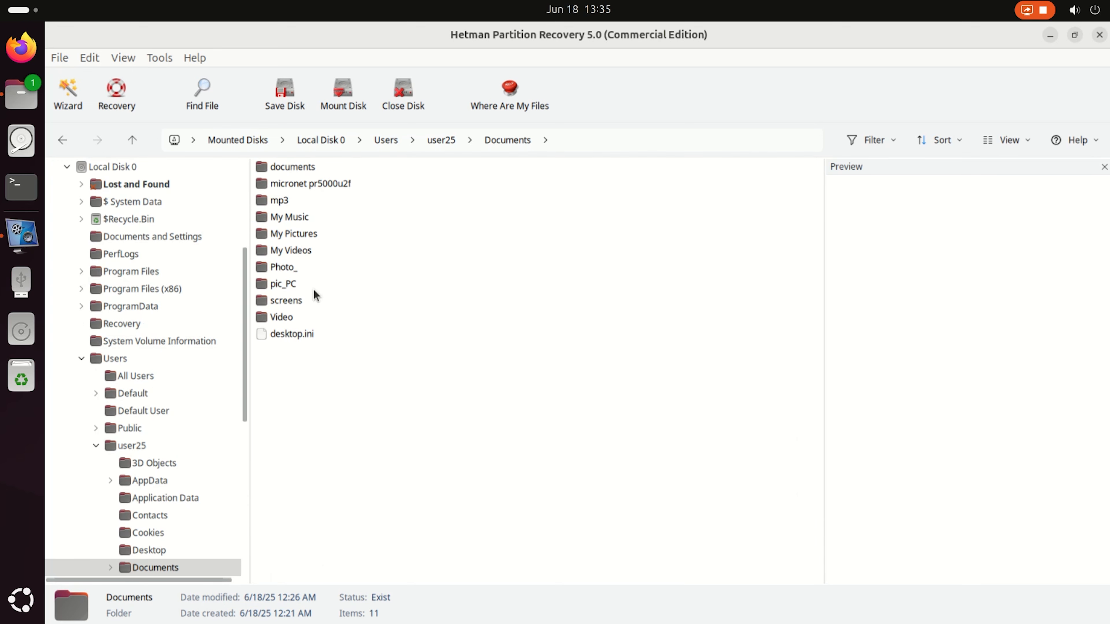
pyautogui.click(1026, 144)
pyautogui.click(1018, 161)
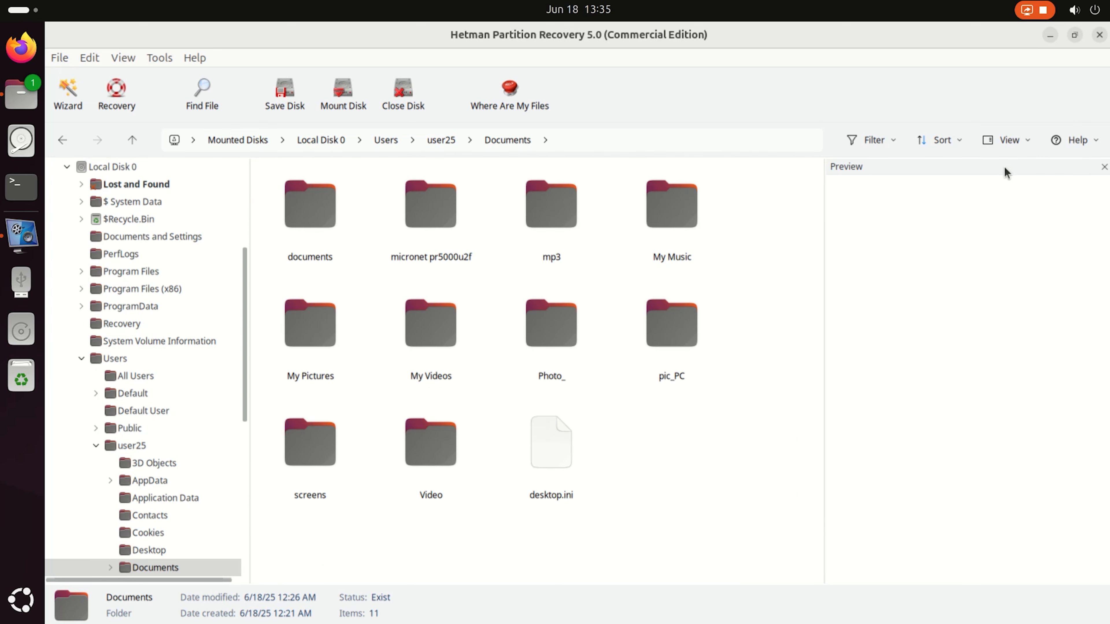
# Preview the Commercial Proposition PDF, the Price_EN_2021.xlsx spreadsheet and the Boot Error 0xc000000e document in the documents folder.
pyautogui.doubleClick(325, 222)
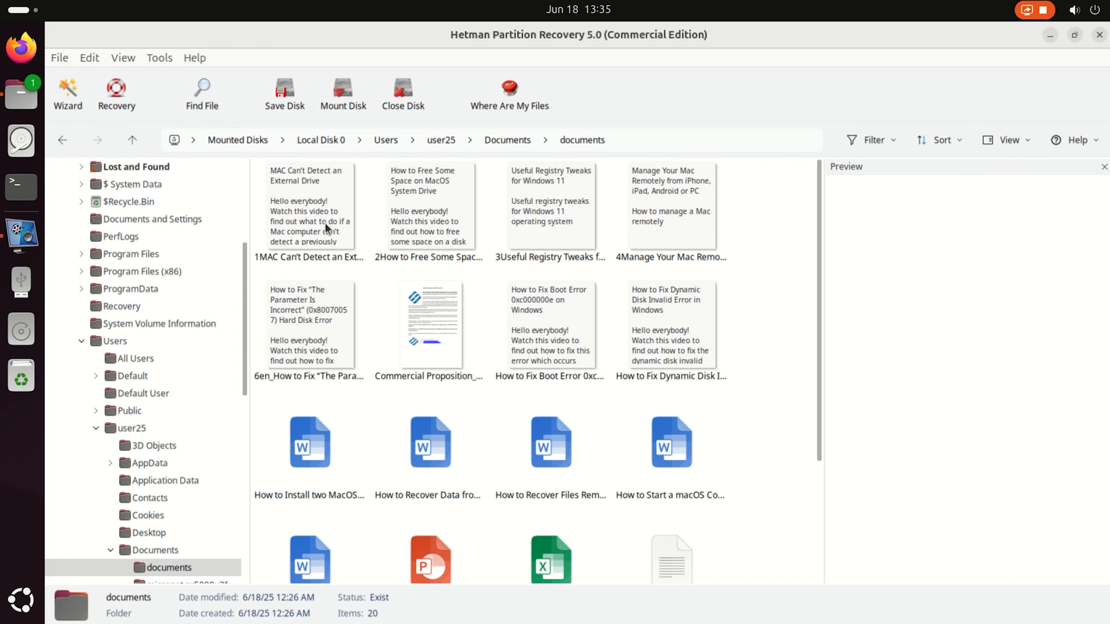
pyautogui.click(325, 221)
pyautogui.click(432, 337)
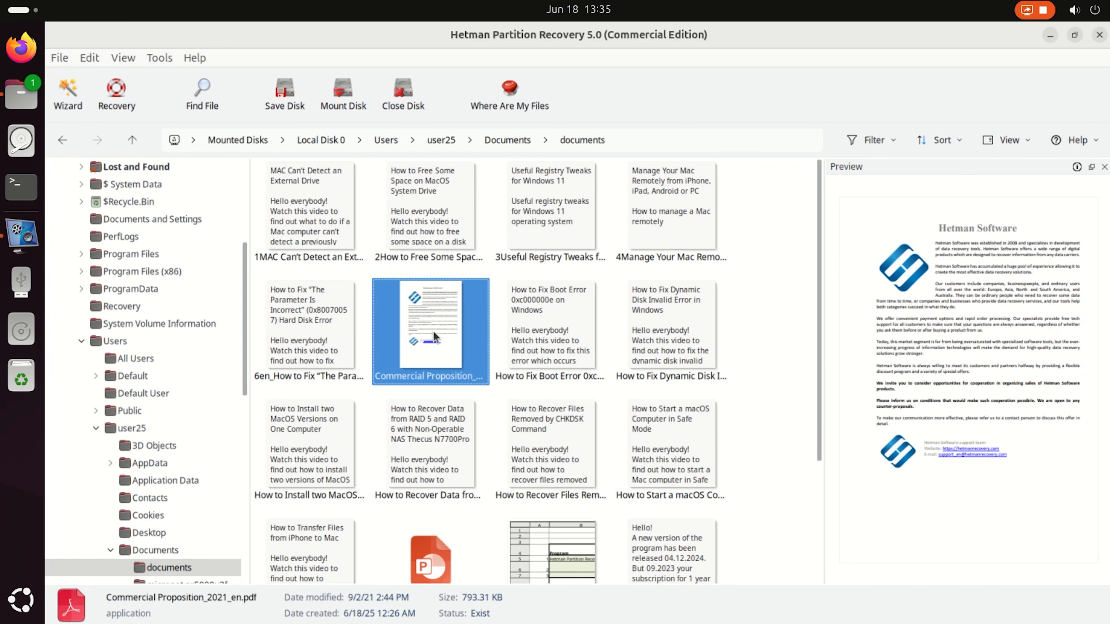
pyautogui.click(564, 552)
pyautogui.click(527, 298)
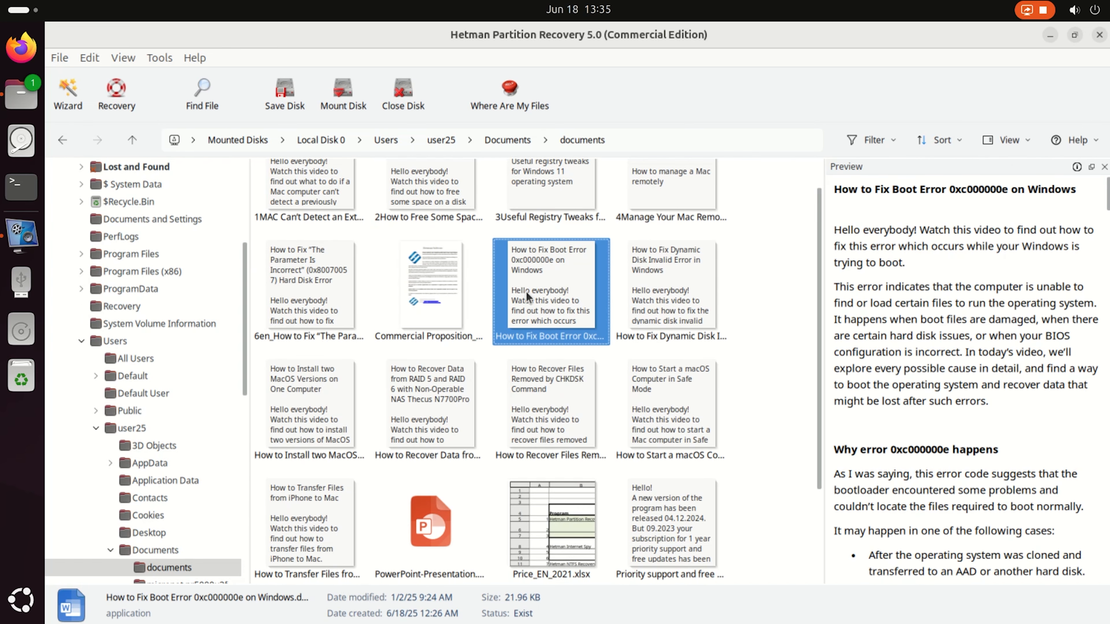
# Preview 1672385459660.JPEG and micronet_platinum_raid.pdf in the micronet pr5000u2f folder.
pyautogui.click(131, 141)
pyautogui.doubleClick(426, 237)
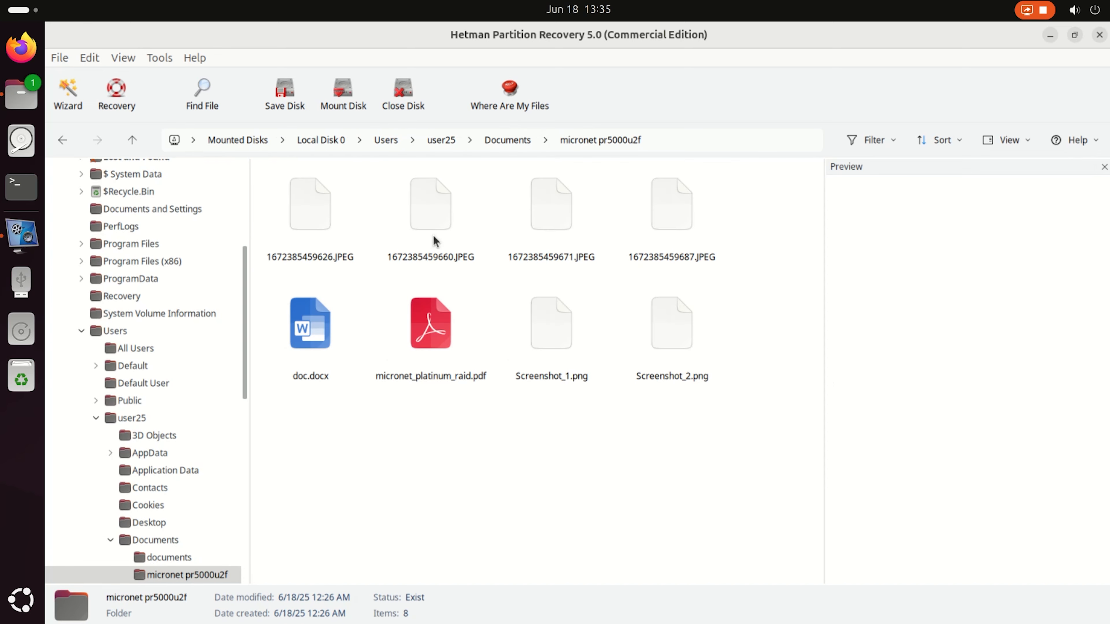
pyautogui.click(433, 256)
pyautogui.click(439, 328)
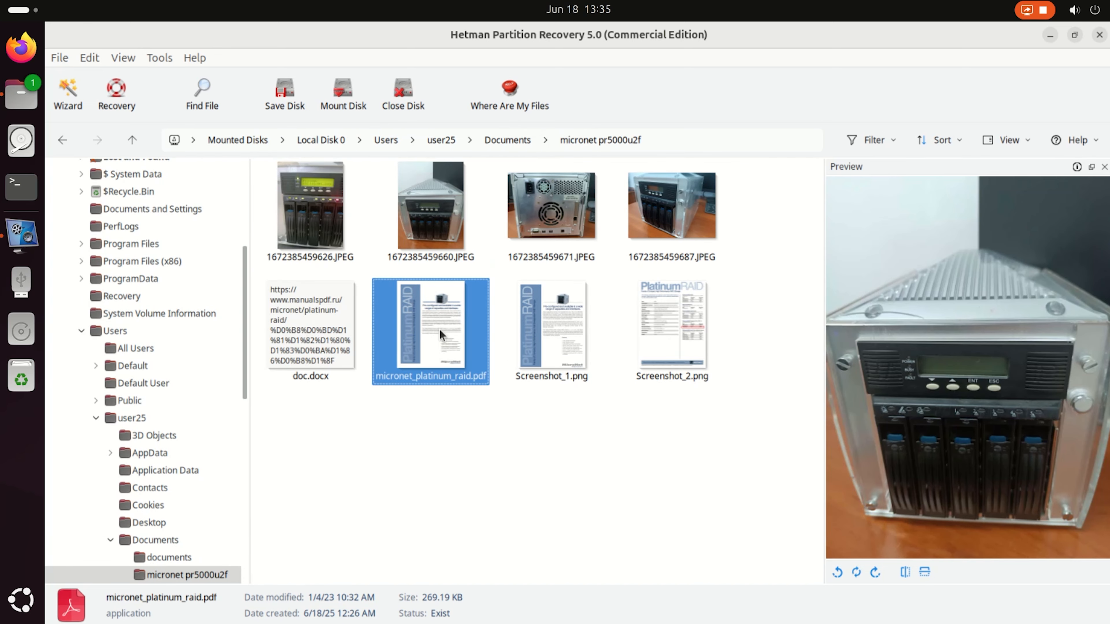
# Return to Documents and preview the photos P7210754.JPG, P7210756.JPG and P7210783.JPG in the pic_PC folder.
pyautogui.click(133, 141)
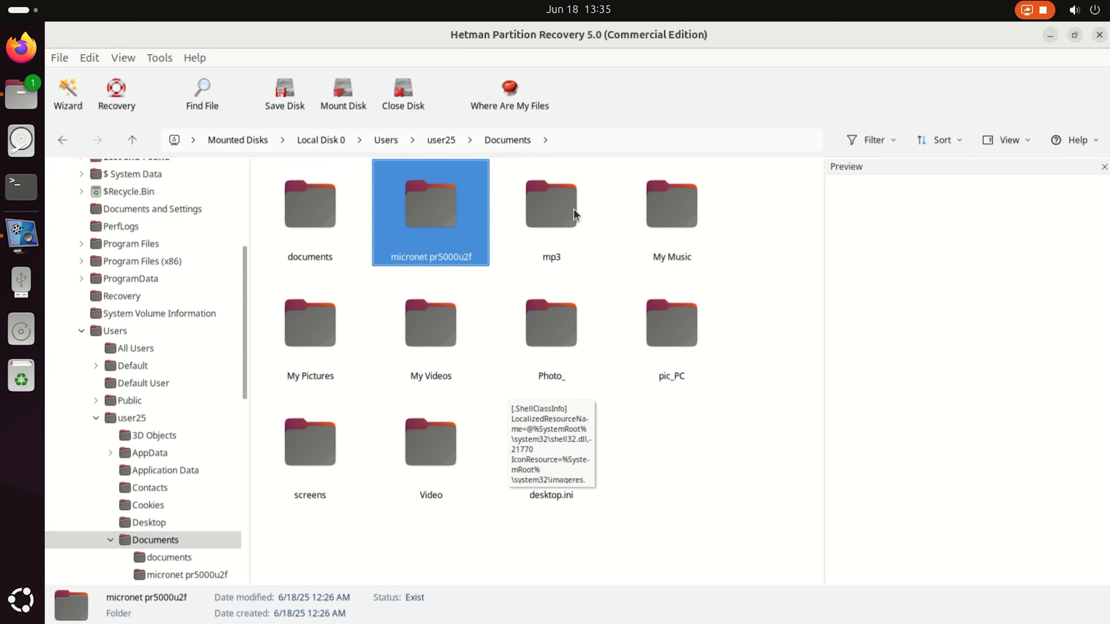
pyautogui.doubleClick(678, 229)
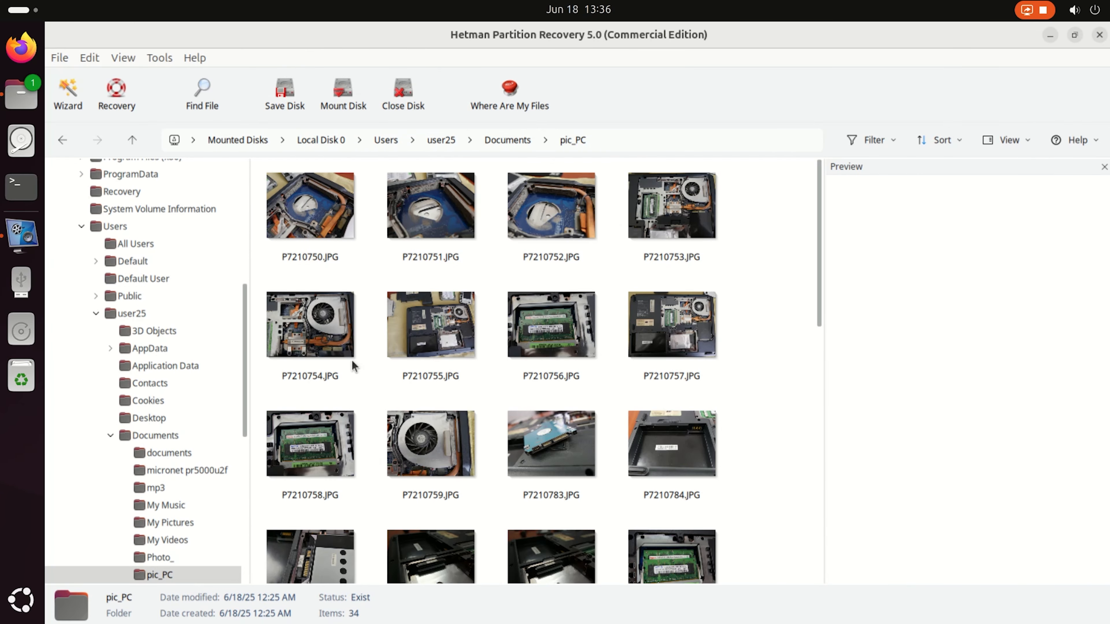
pyautogui.click(299, 346)
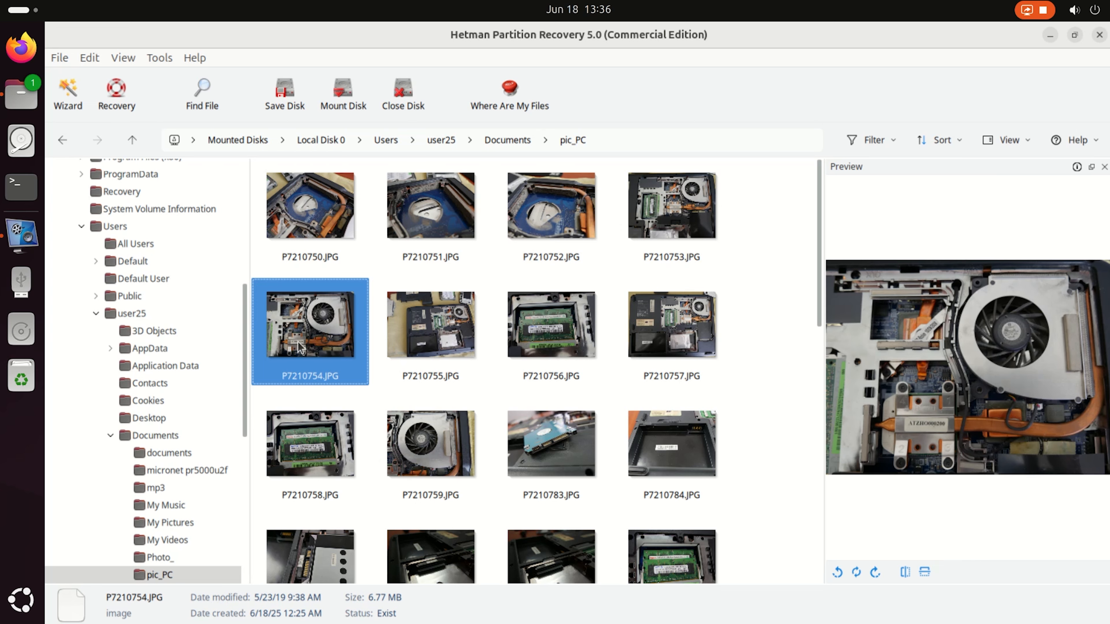
pyautogui.click(529, 317)
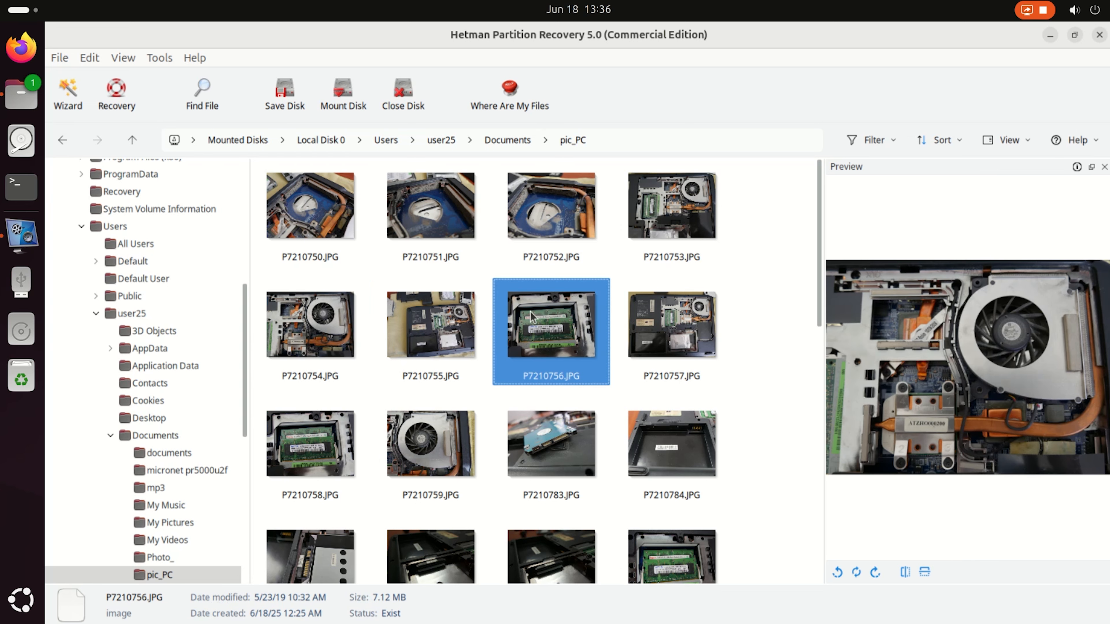
pyautogui.click(535, 414)
# Check the images in the screens folder and preview Add - 11606.mp4 and Earth - 2611.mp4 in the Video folder.
pyautogui.click(132, 140)
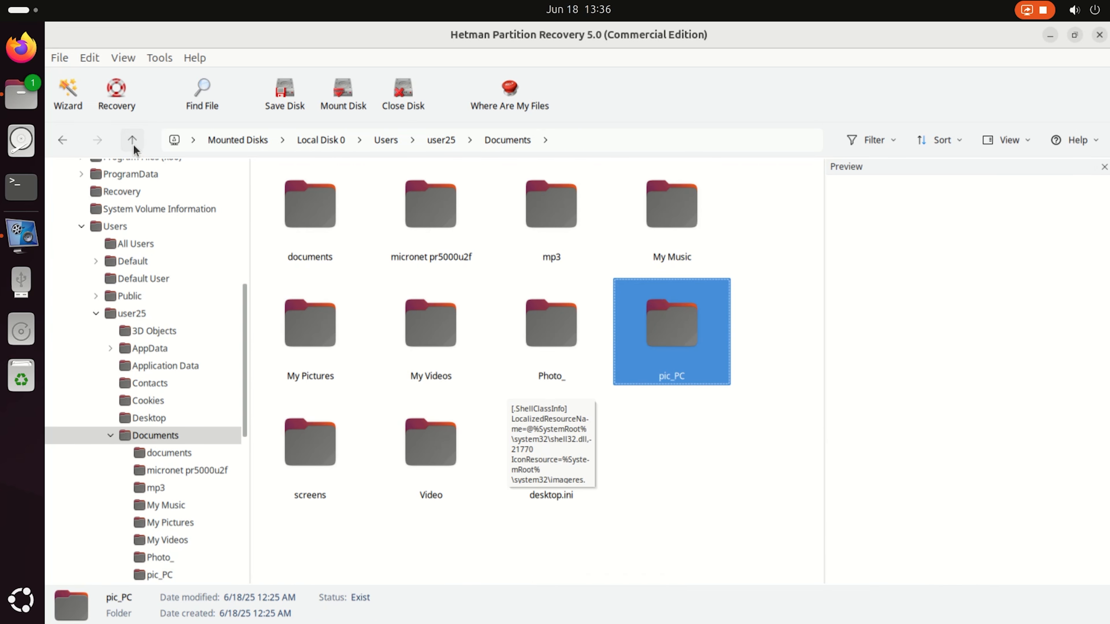
pyautogui.doubleClick(338, 464)
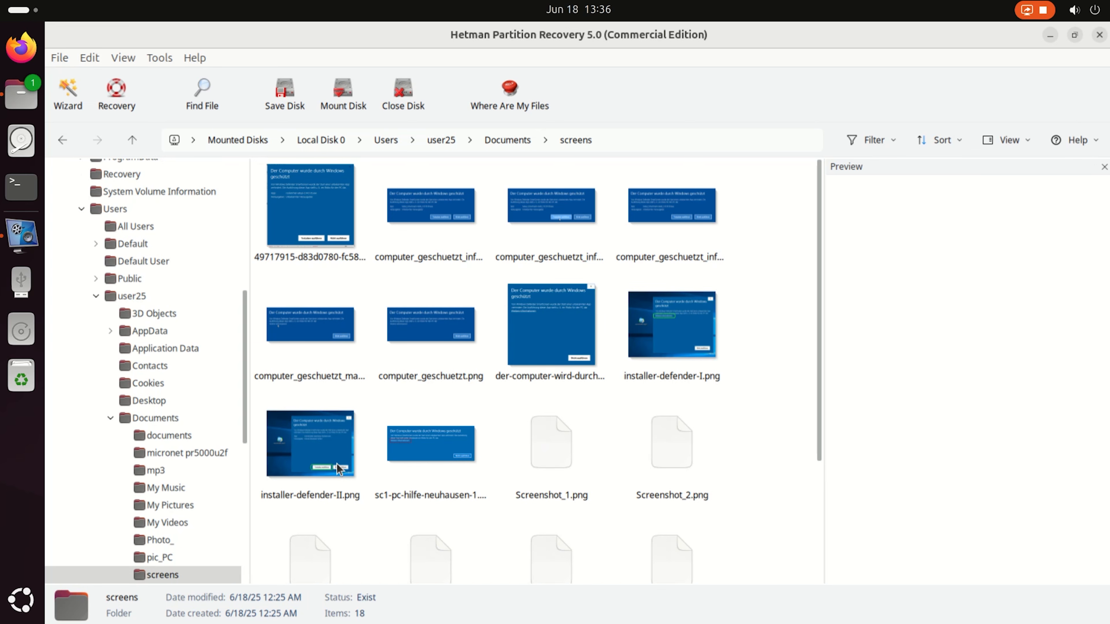
pyautogui.click(132, 140)
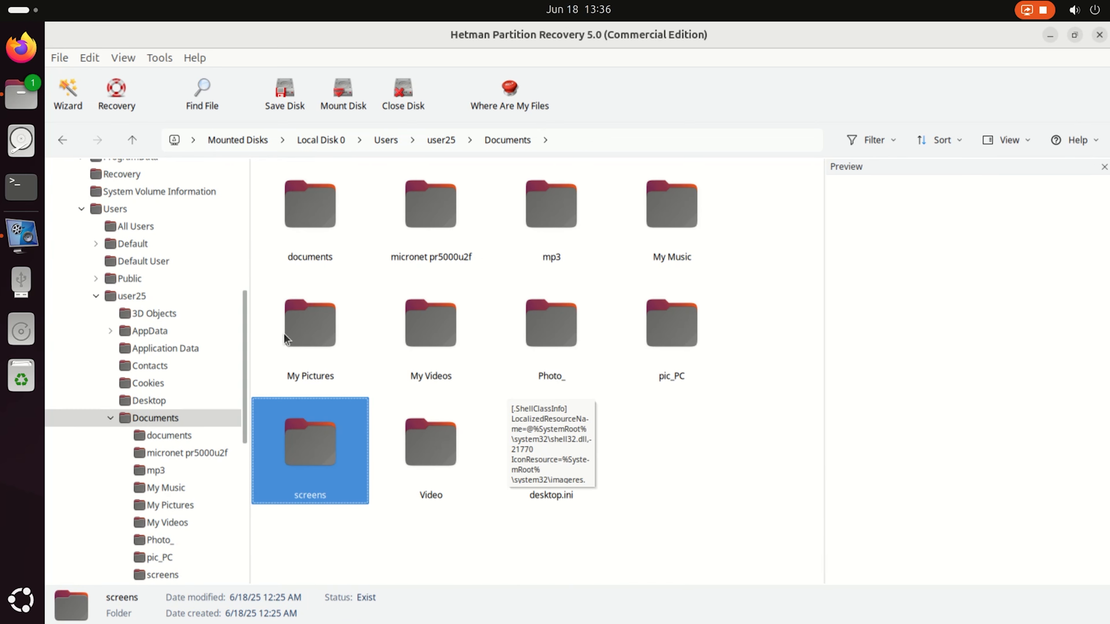
pyautogui.doubleClick(426, 439)
pyautogui.click(300, 239)
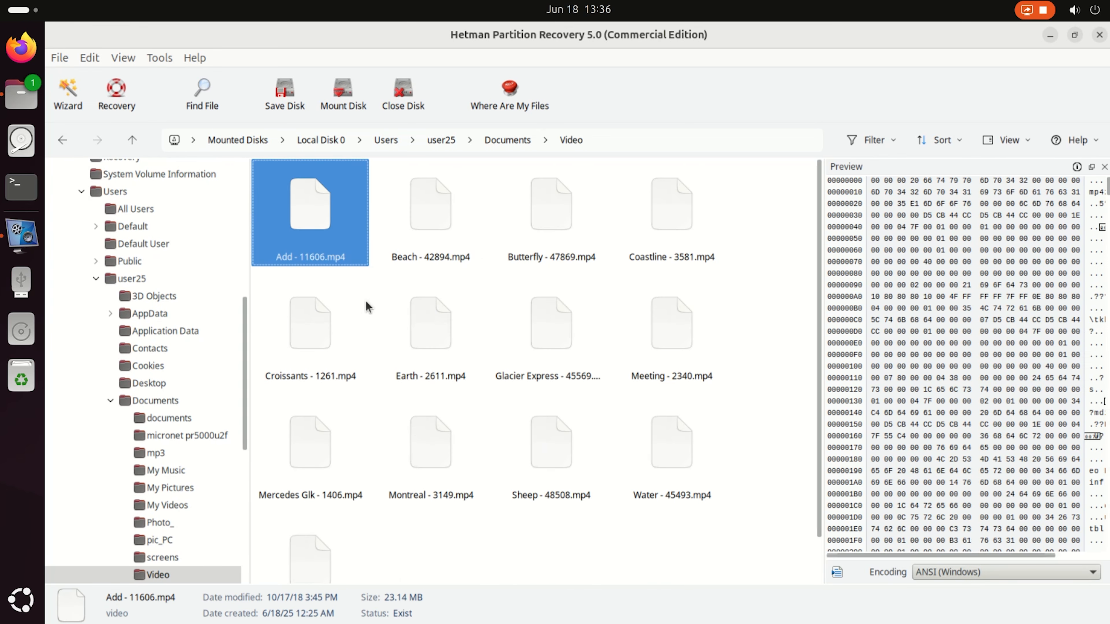
pyautogui.click(426, 343)
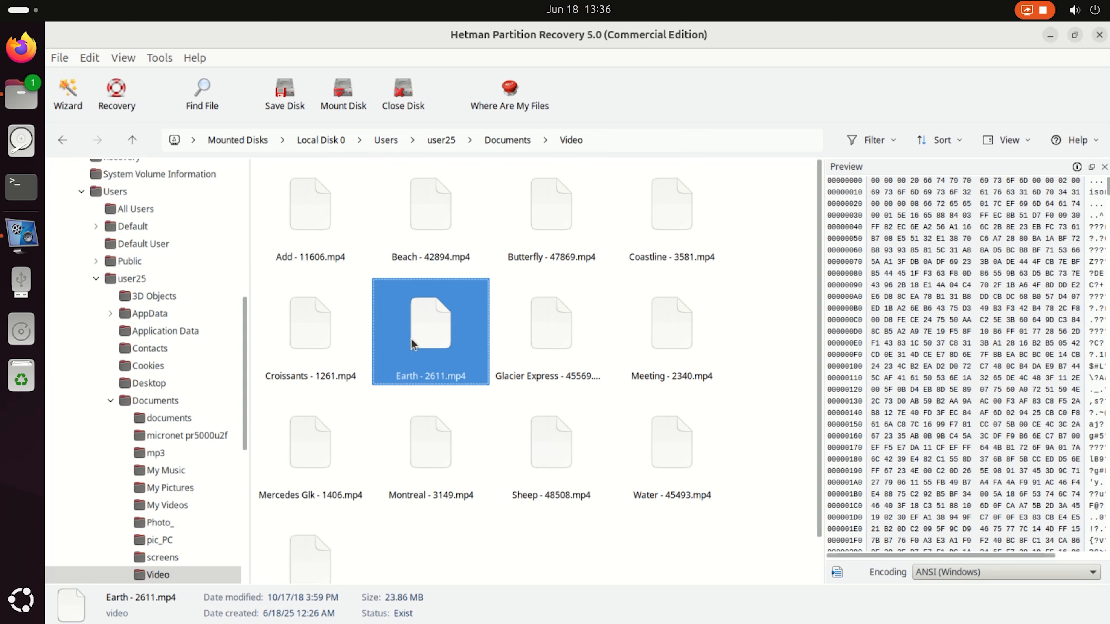
# Start recovering the Video folder from Documents, using the Save to hard disk method.
pyautogui.click(132, 140)
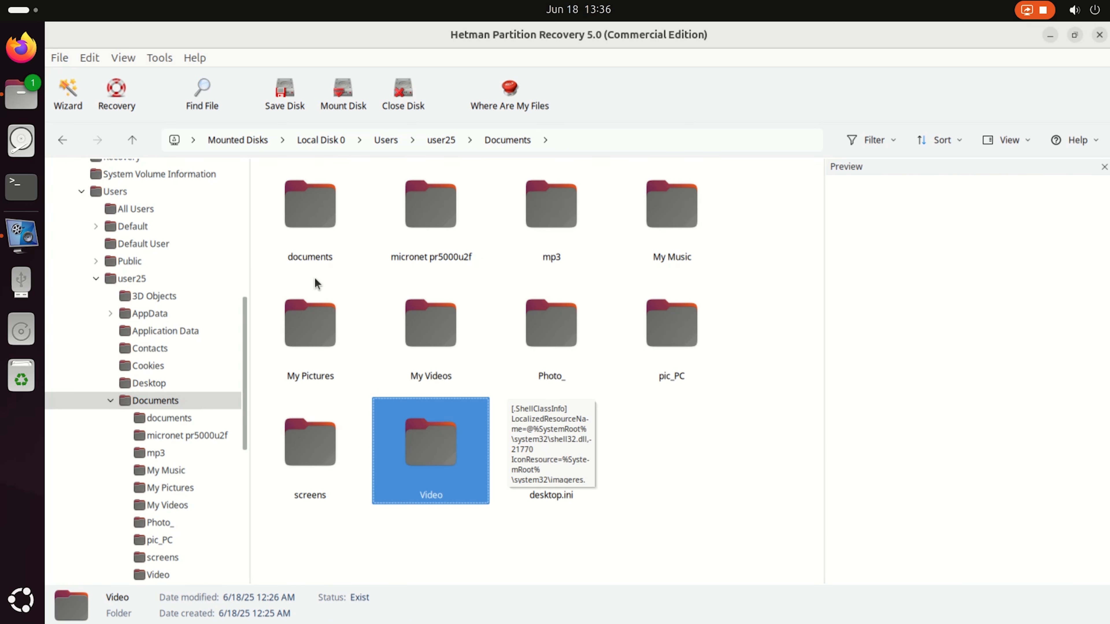
pyautogui.click(116, 100)
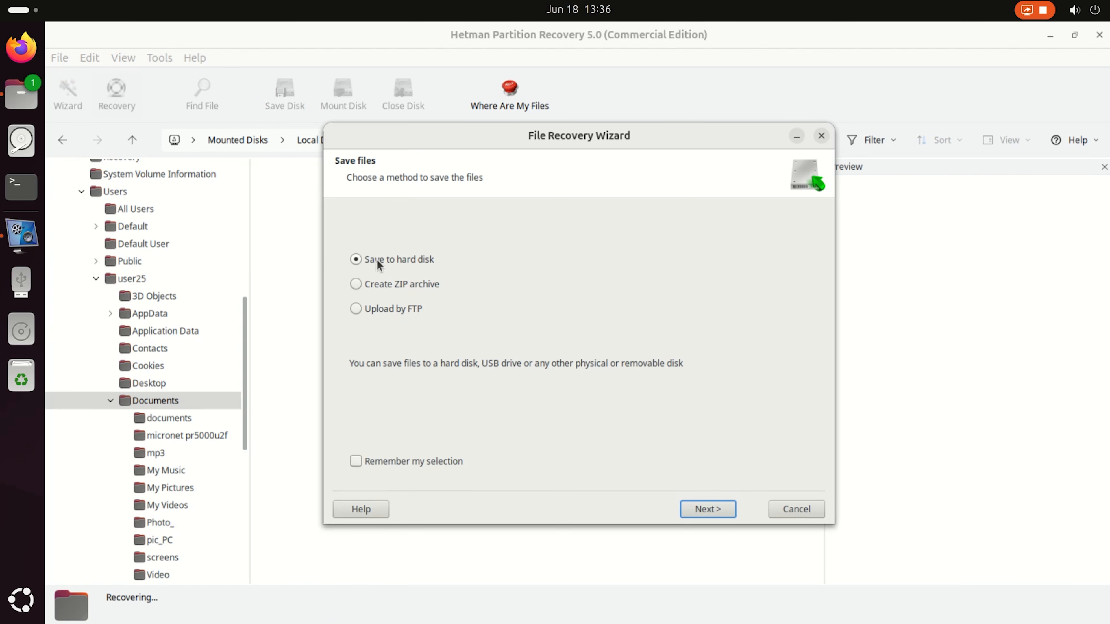
pyautogui.click(696, 509)
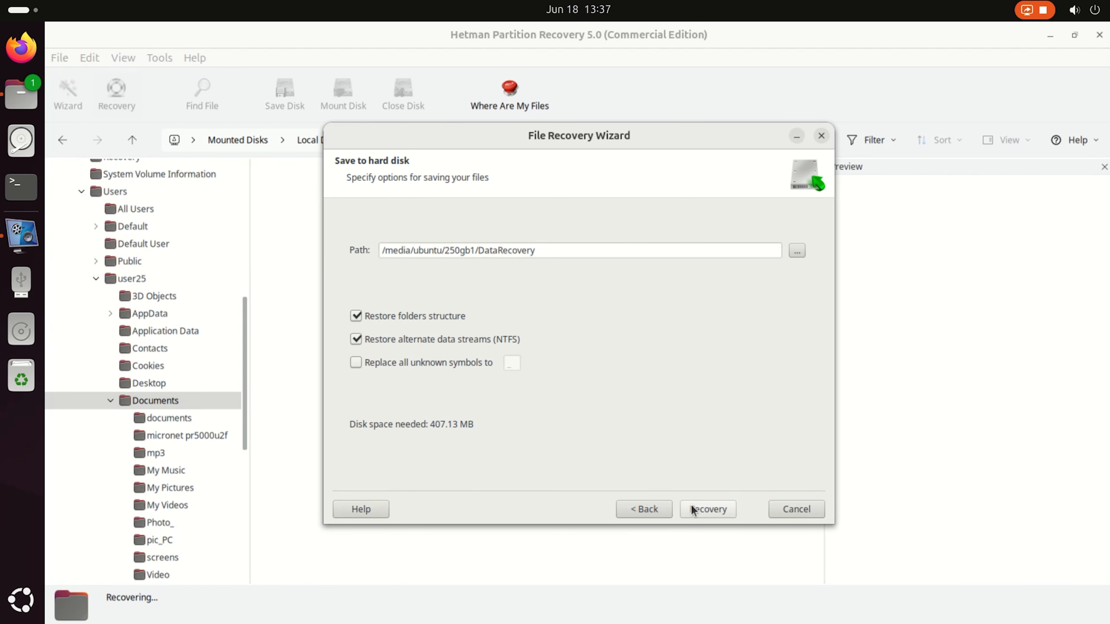
# Set the recovery save path to the Data_Recovery folder on the 250gb1 drive.
pyautogui.click(797, 252)
pyautogui.click(210, 244)
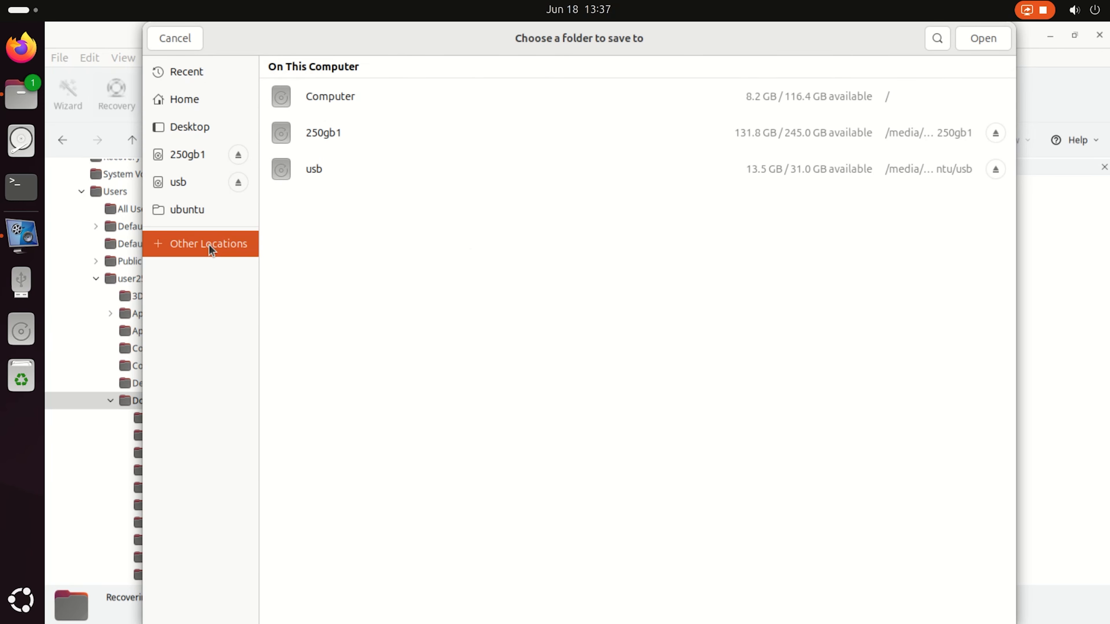
pyautogui.click(340, 135)
pyautogui.click(358, 124)
pyautogui.doubleClick(349, 126)
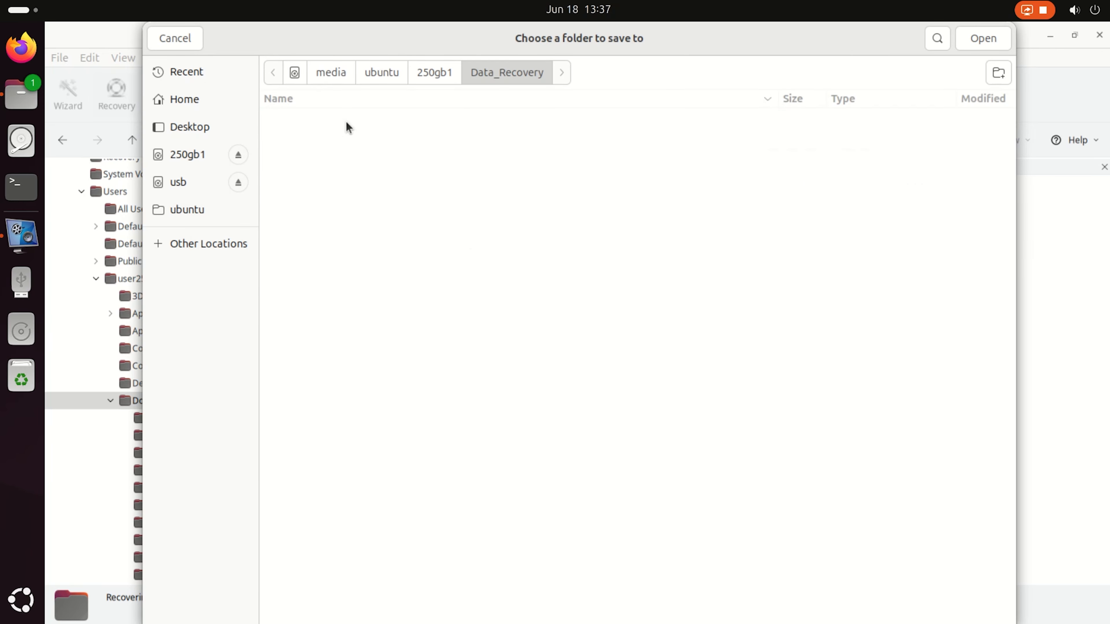
pyautogui.click(976, 40)
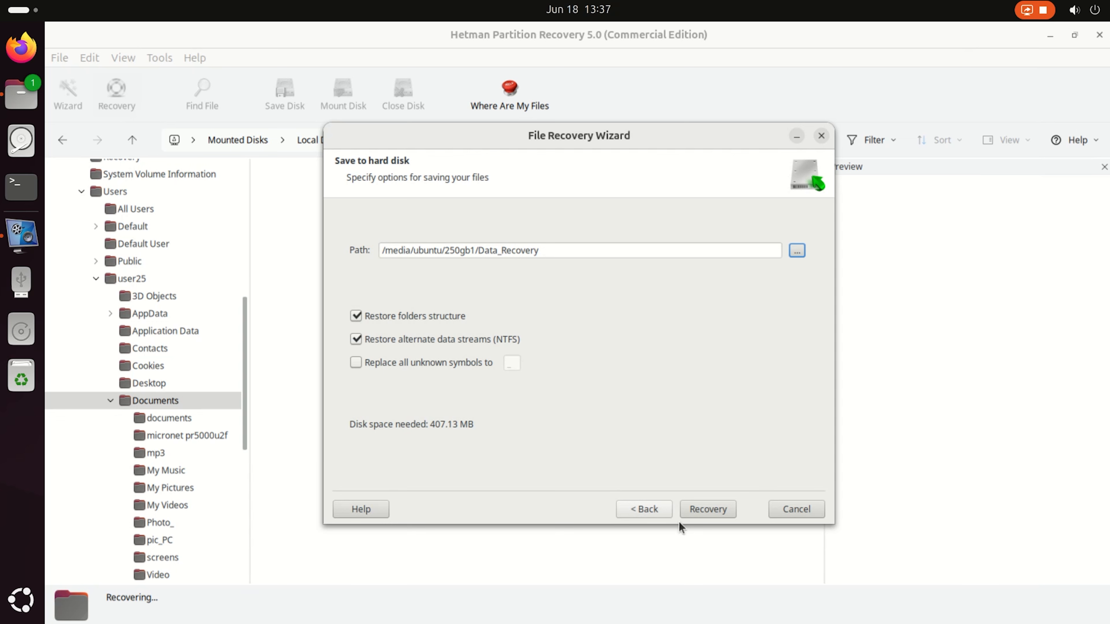
# Run the file recovery, finish the wizard and minimize the recovery program's window.
pyautogui.click(709, 509)
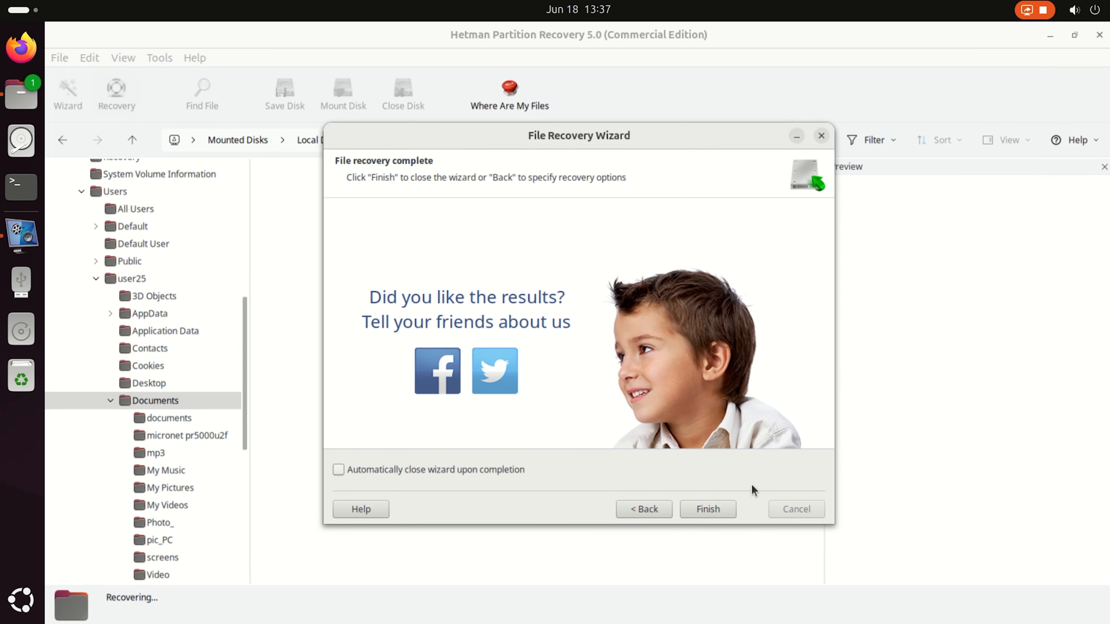
pyautogui.click(701, 508)
pyautogui.click(1050, 36)
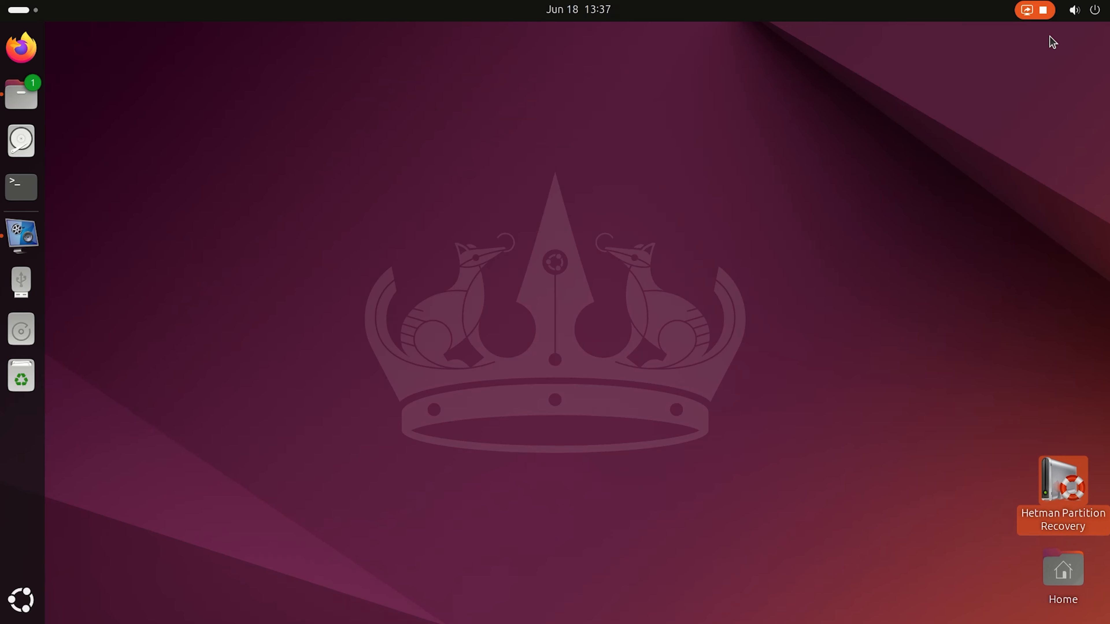
# In the Files app, open the recovered Video folder inside Data_Recovery on the 250gb drive.
pyautogui.click(21, 94)
pyautogui.click(91, 372)
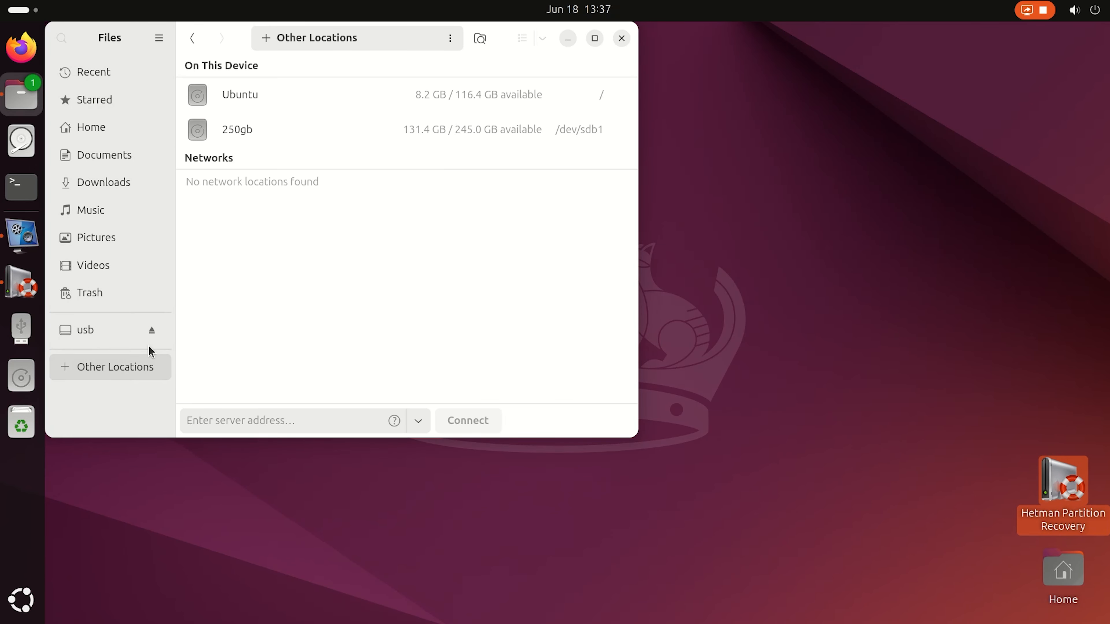
pyautogui.click(238, 131)
pyautogui.click(240, 217)
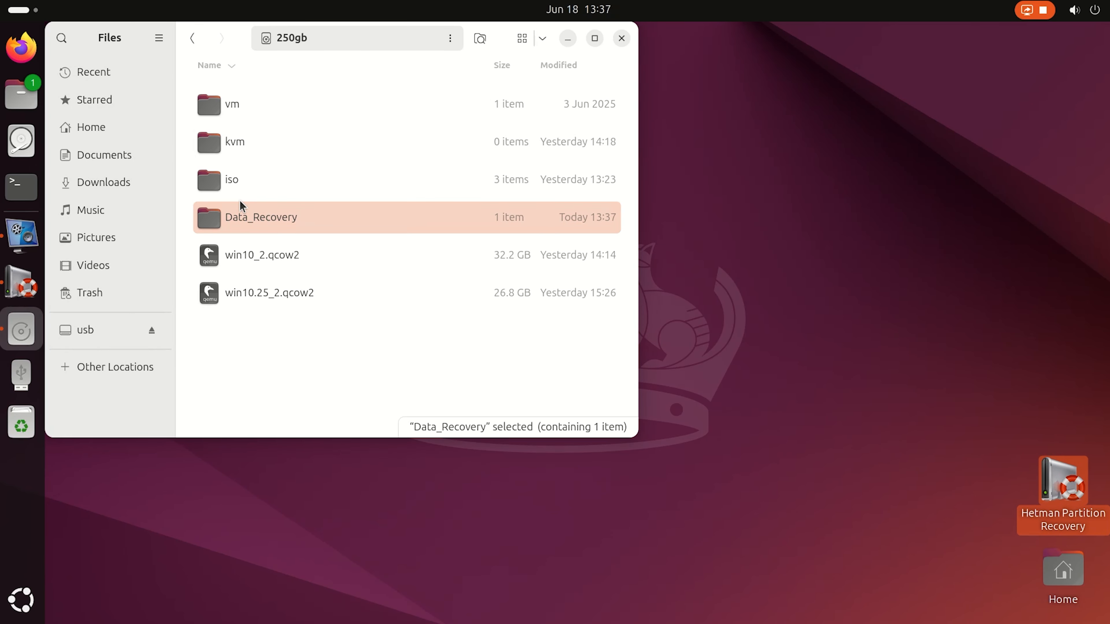
pyautogui.doubleClick(281, 217)
pyautogui.click(322, 109)
pyautogui.doubleClick(251, 107)
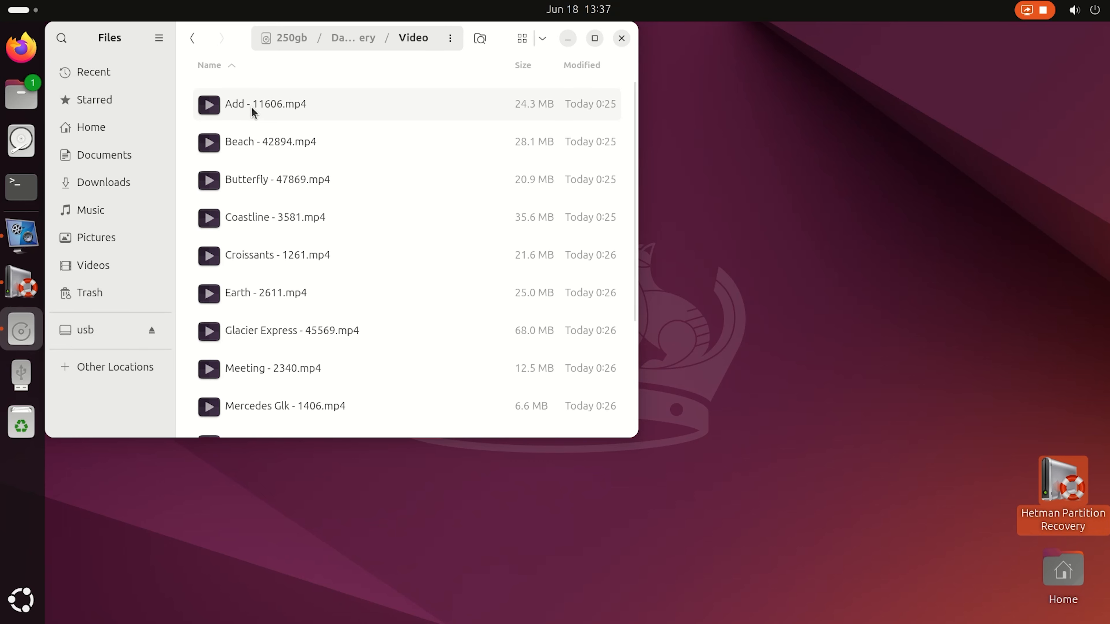
# Play the recovered Earth - 2611.mp4, quit the player and open Glacier Express - 45569.mp4.
pyautogui.click(542, 38)
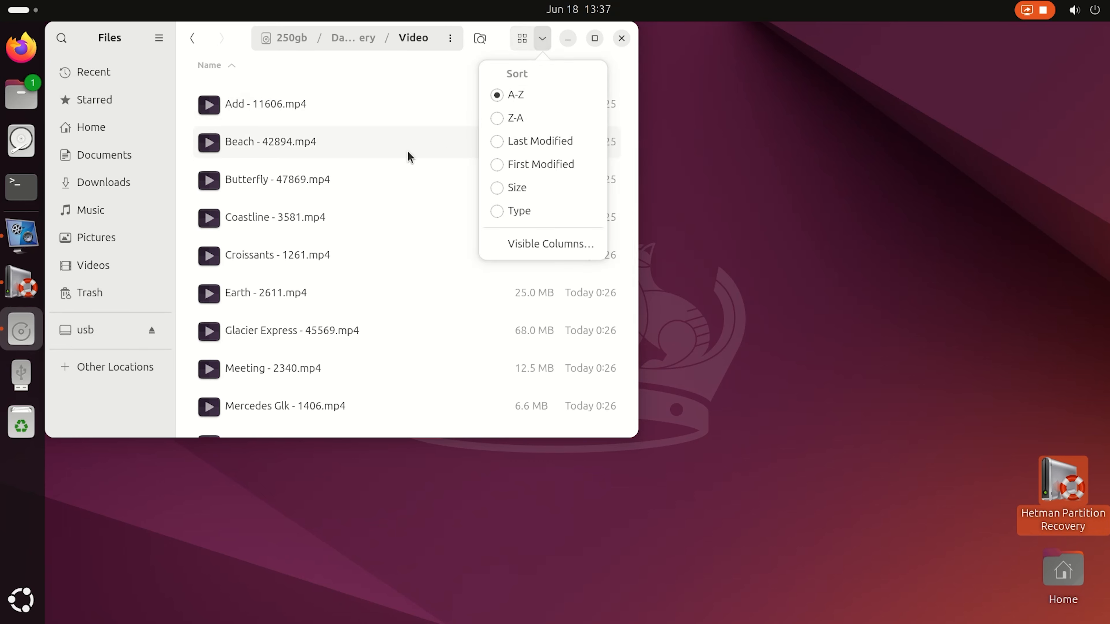
pyautogui.click(247, 108)
pyautogui.click(257, 148)
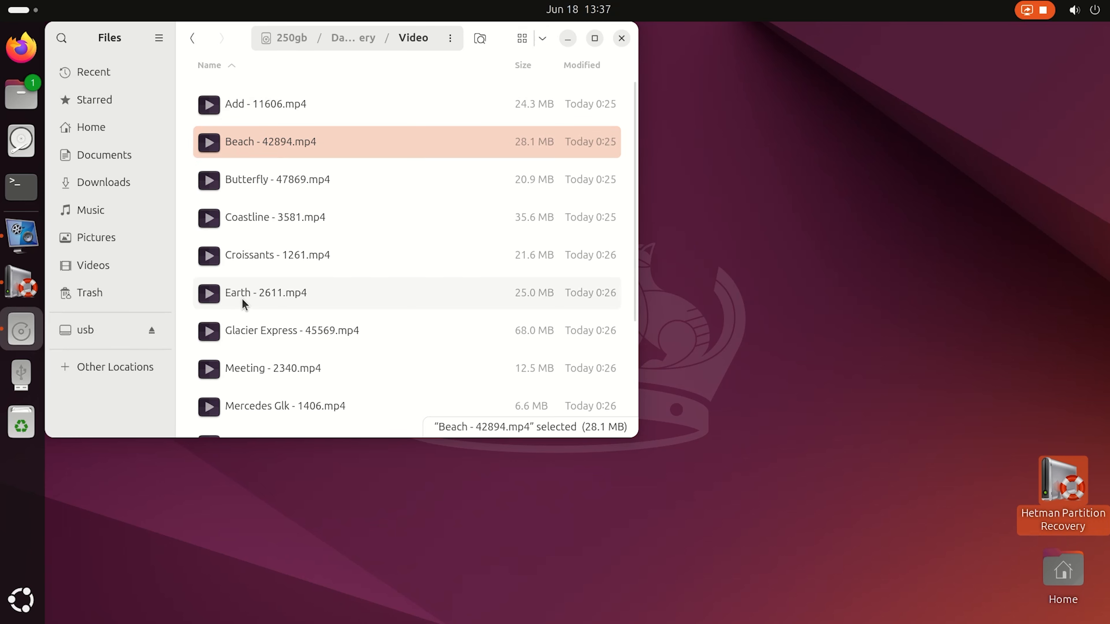
pyautogui.click(270, 293)
pyautogui.doubleClick(273, 292)
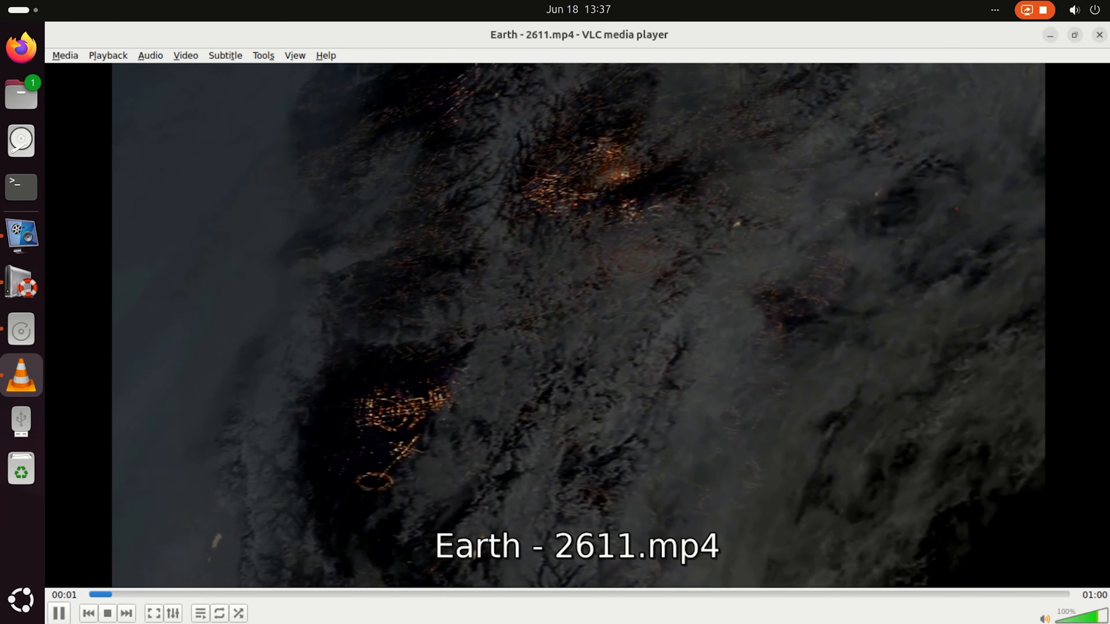
pyautogui.hotkey('ctrl', 'q')
pyautogui.doubleClick(315, 327)
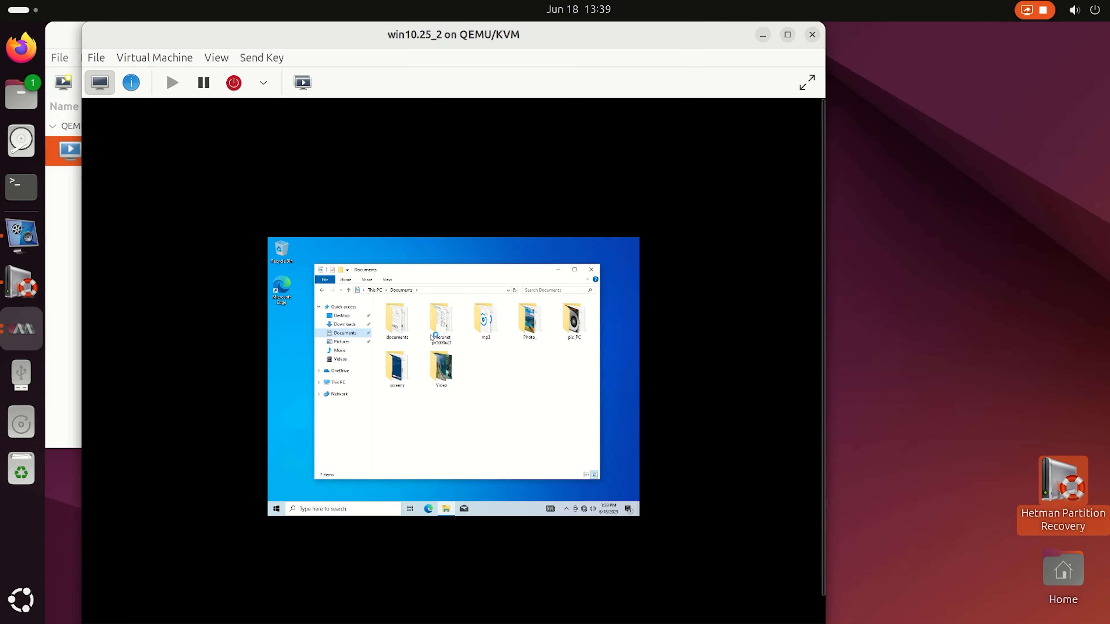
# In the win10.25_2 virtual machine, open the Video folder in Documents and play the Add - 11606 video.
pyautogui.doubleClick(441, 367)
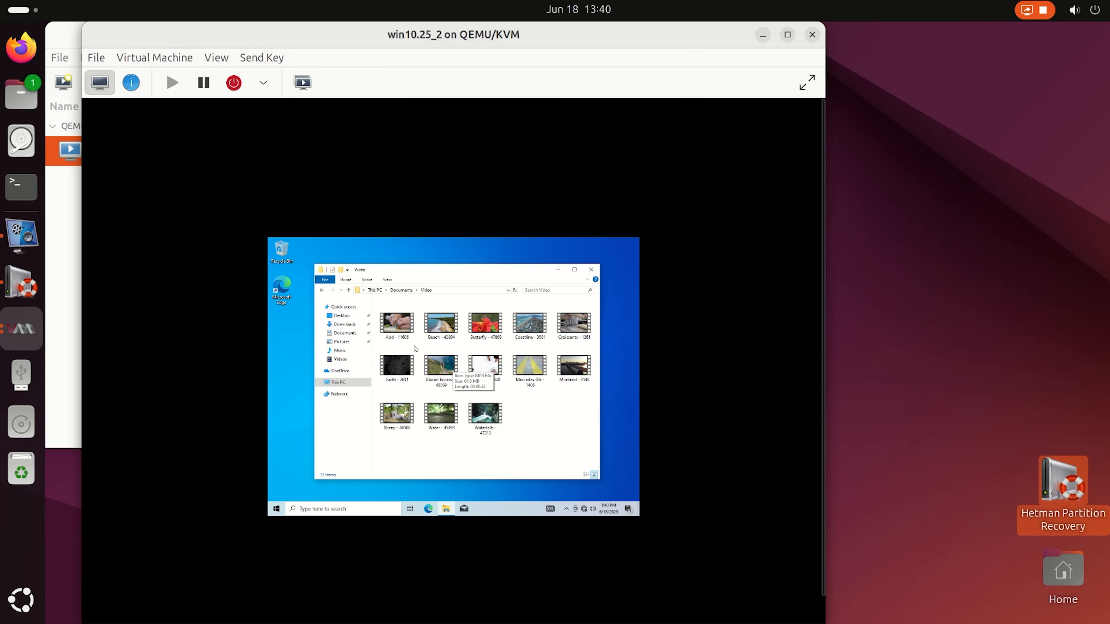
pyautogui.click(400, 335)
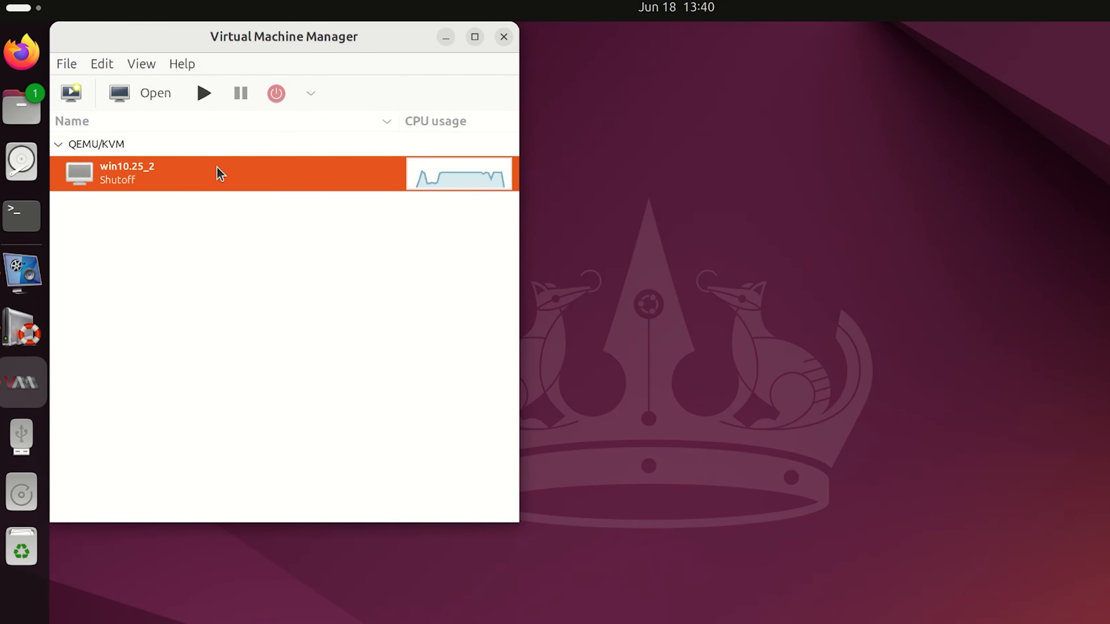
# Try to delete the win10.25_2 virtual machine together with its associated storage file win10.25_2.qcow2.
pyautogui.rightClick(207, 171)
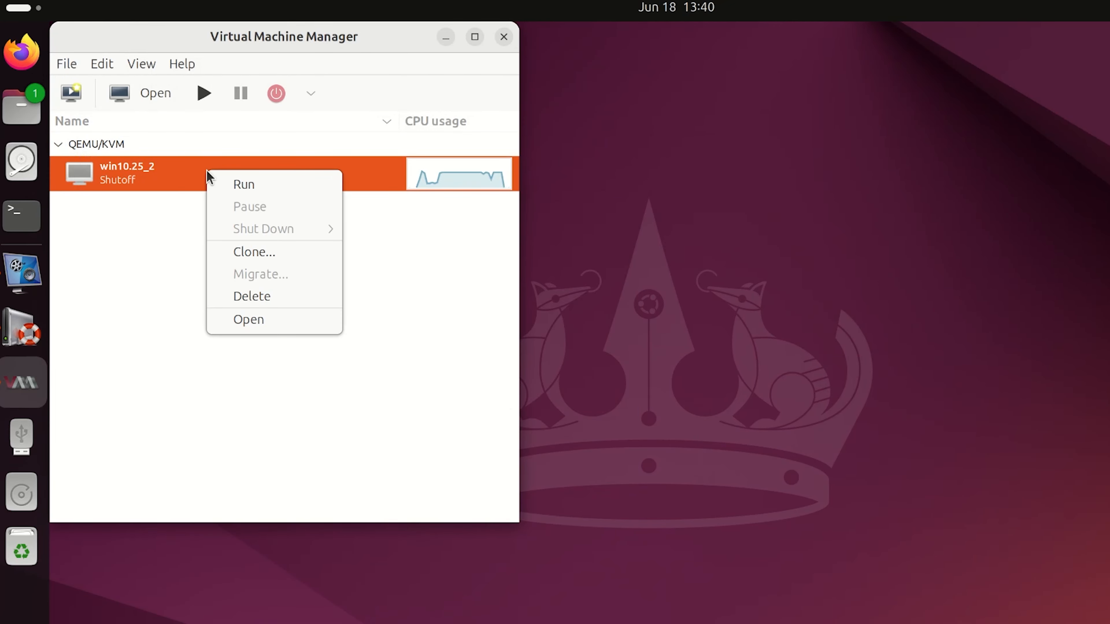
pyautogui.click(261, 300)
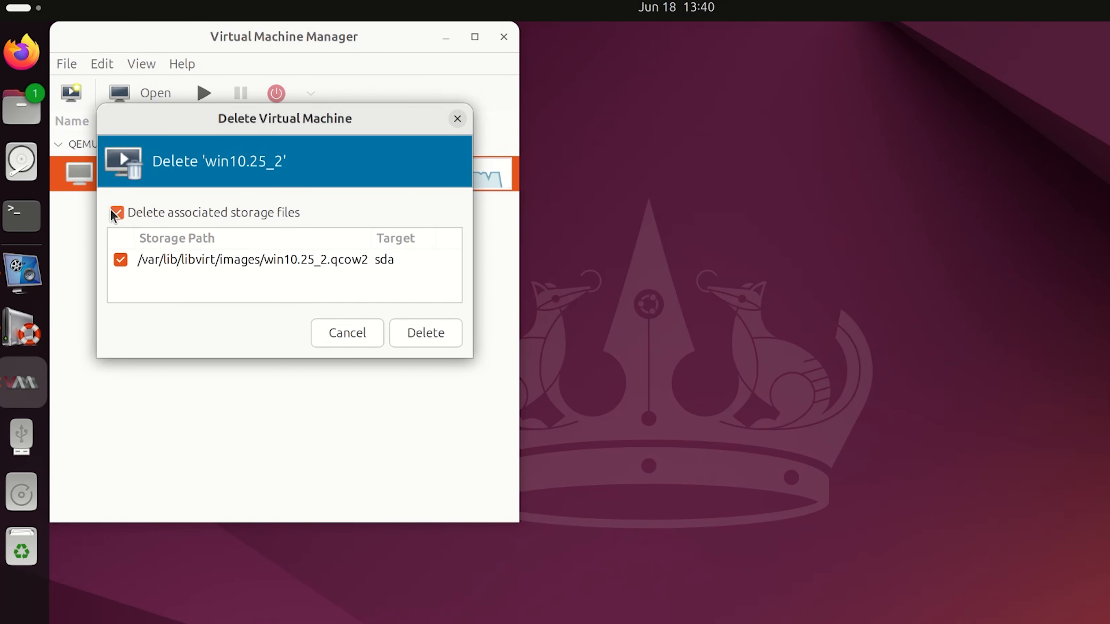
pyautogui.click(426, 339)
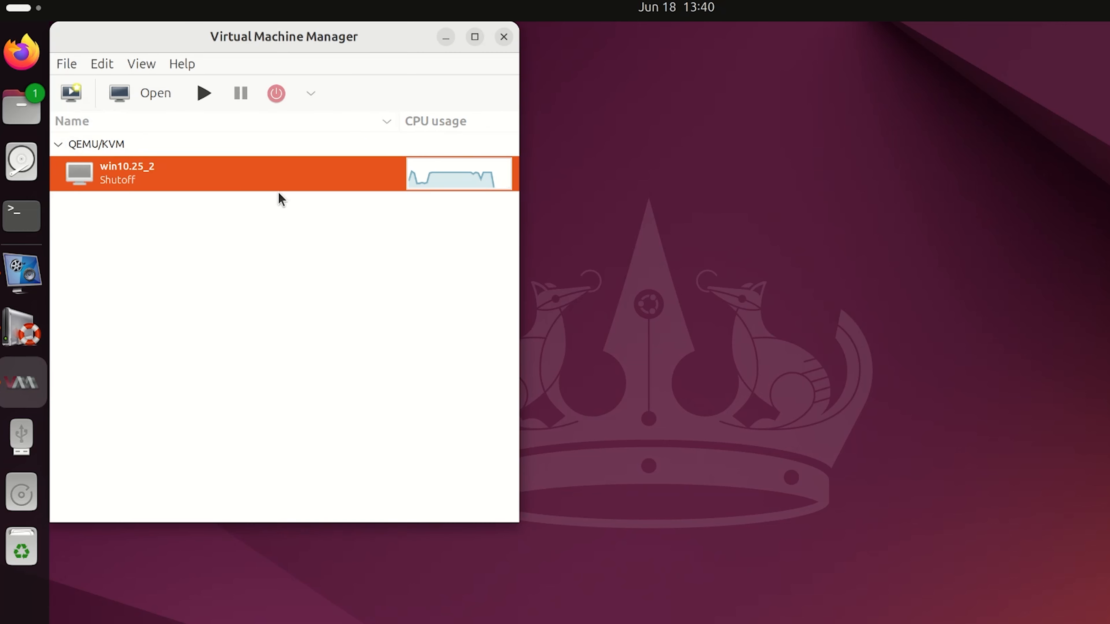
# Switch to the Files app and go from Home to the root directory of the file system.
pyautogui.click(21, 105)
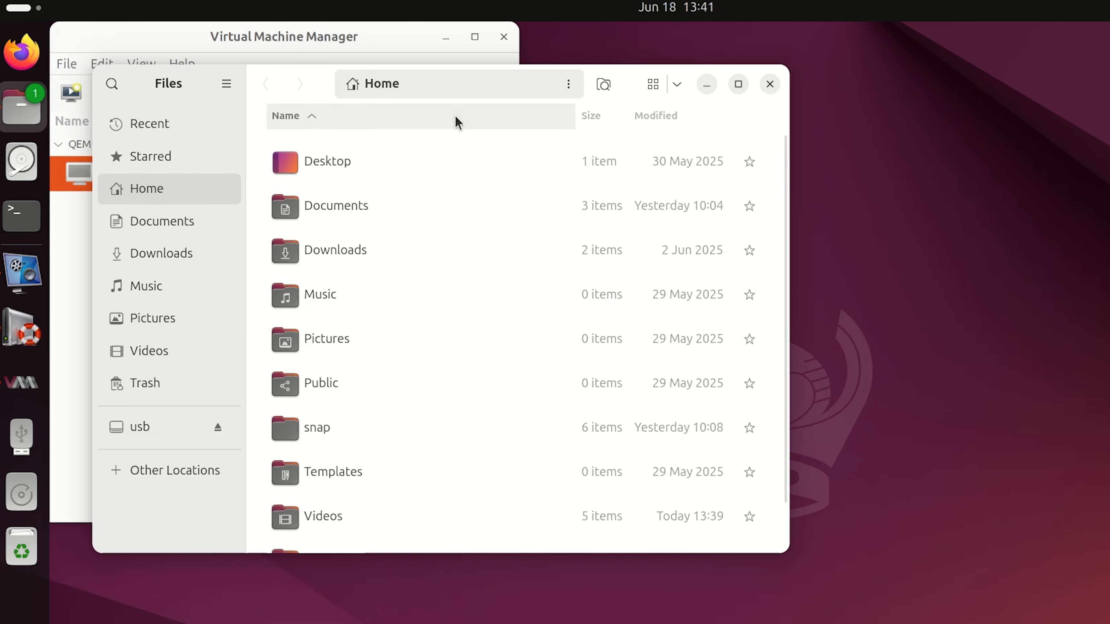
pyautogui.click(453, 88)
pyautogui.click(453, 87)
pyautogui.press('BackSpace')
pyautogui.press('BackSpace')
pyautogui.press('BackSpace')
pyautogui.press('BackSpace')
pyautogui.press('BackSpace')
pyautogui.press('BackSpace')
pyautogui.press('BackSpace')
pyautogui.press('BackSpace')
pyautogui.press('BackSpace')
pyautogui.press('BackSpace')
pyautogui.press('BackSpace')
pyautogui.press('BackSpace')
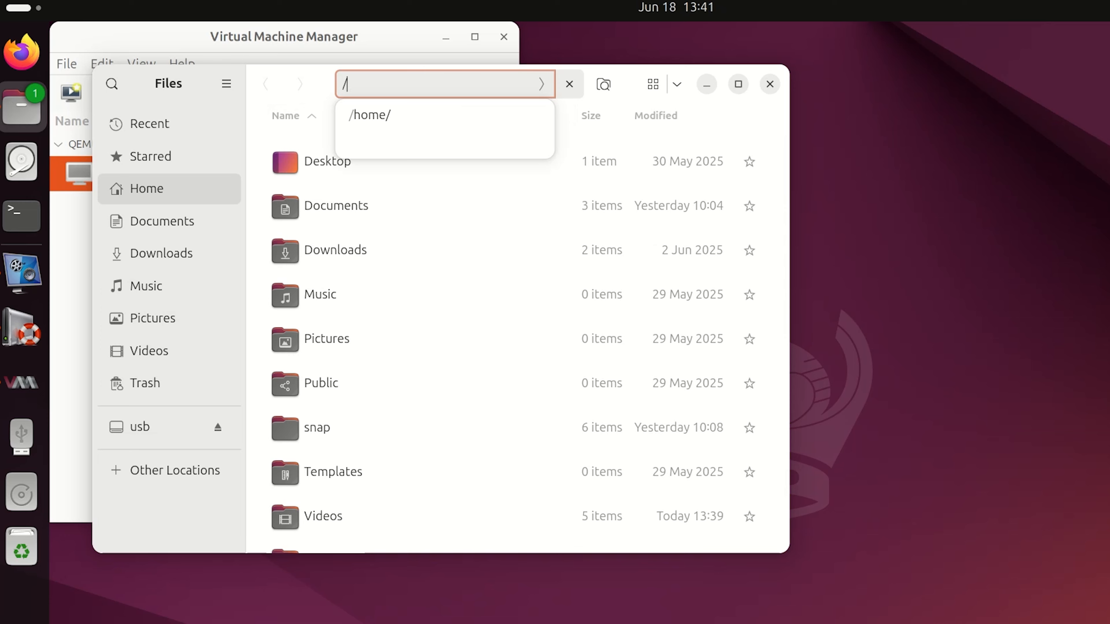
pyautogui.press('Return')
# Open the /var/lib/libvirt folder and select its images folder.
pyautogui.scroll(-10, 397, 359)
pyautogui.doubleClick(332, 466)
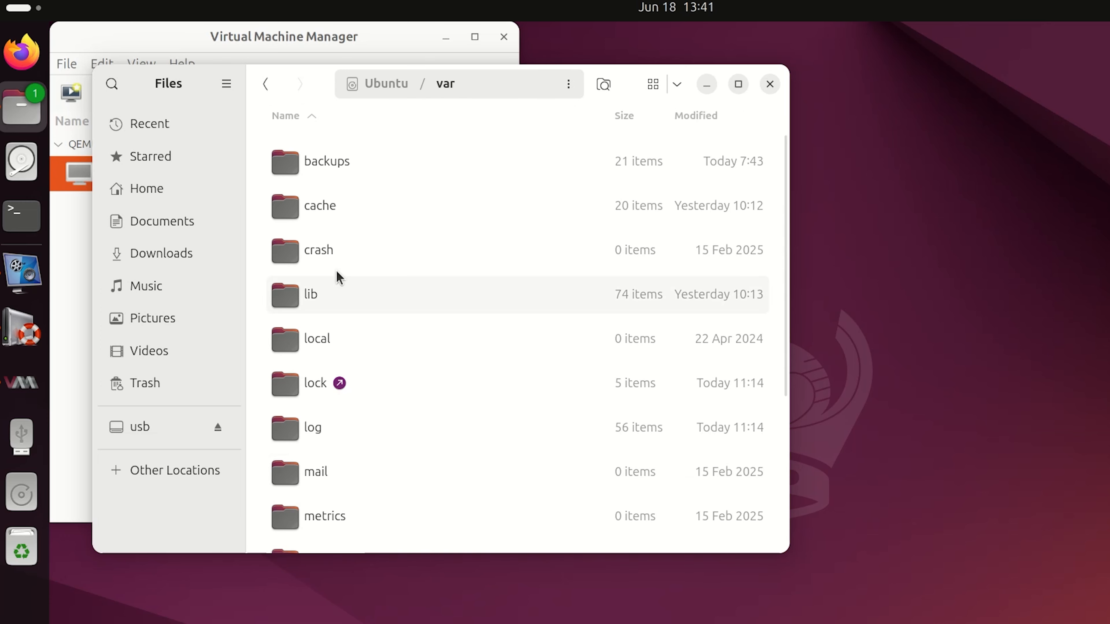
pyautogui.doubleClick(357, 295)
pyautogui.scroll(-15, 367, 350)
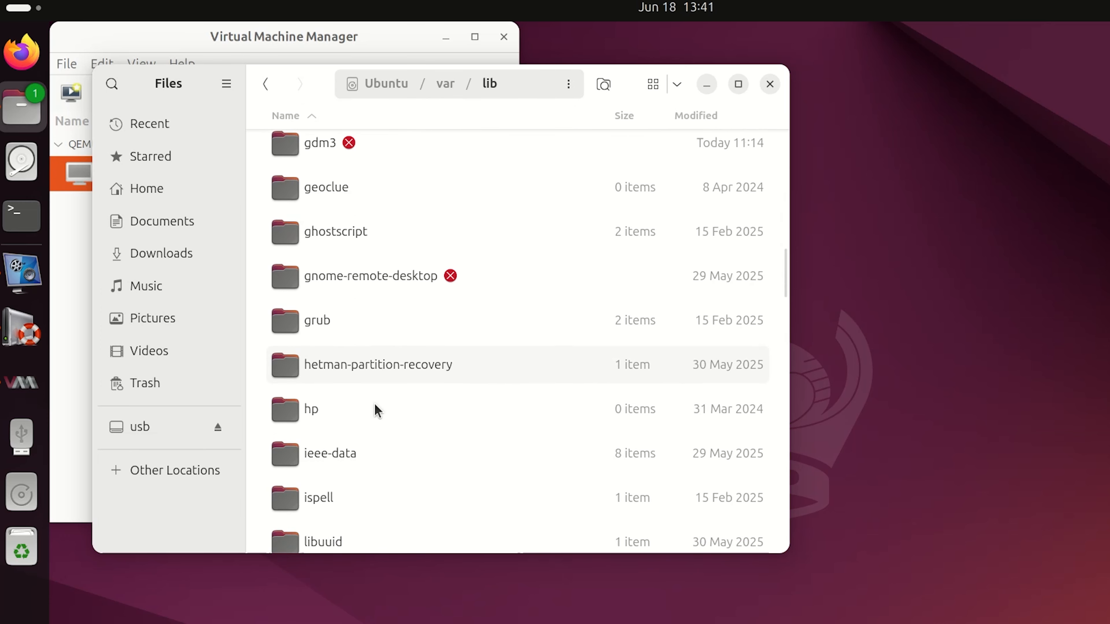
pyautogui.scroll(-4, 375, 404)
pyautogui.doubleClick(378, 381)
pyautogui.click(324, 256)
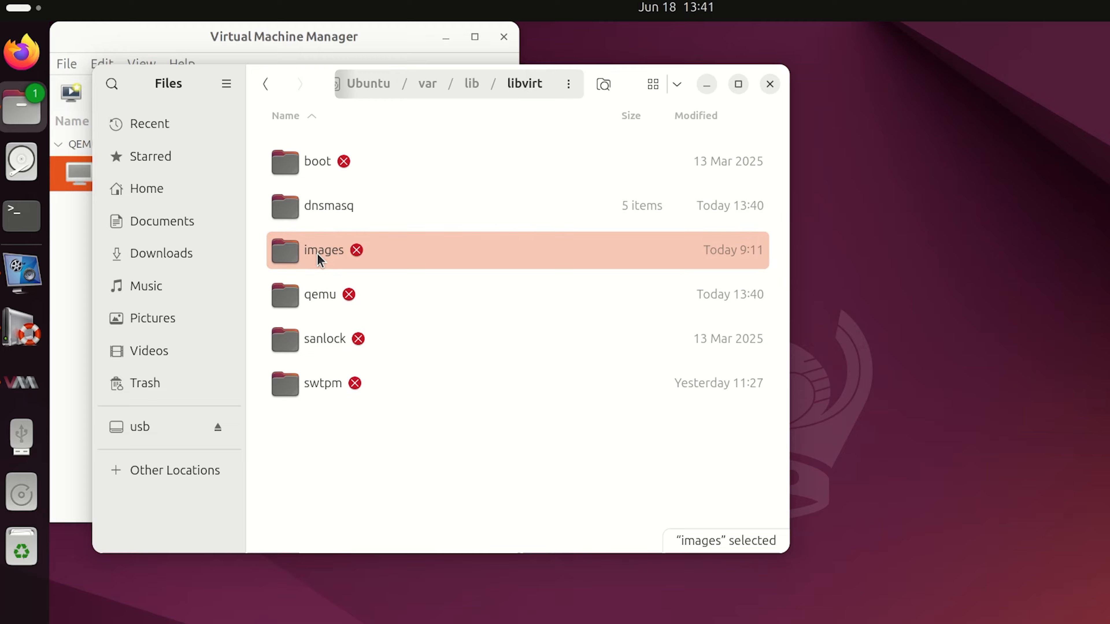
# Open the restricted images folder, authenticating with the account password.
pyautogui.doubleClick(324, 251)
pyautogui.write('******')
pyautogui.press('Return')
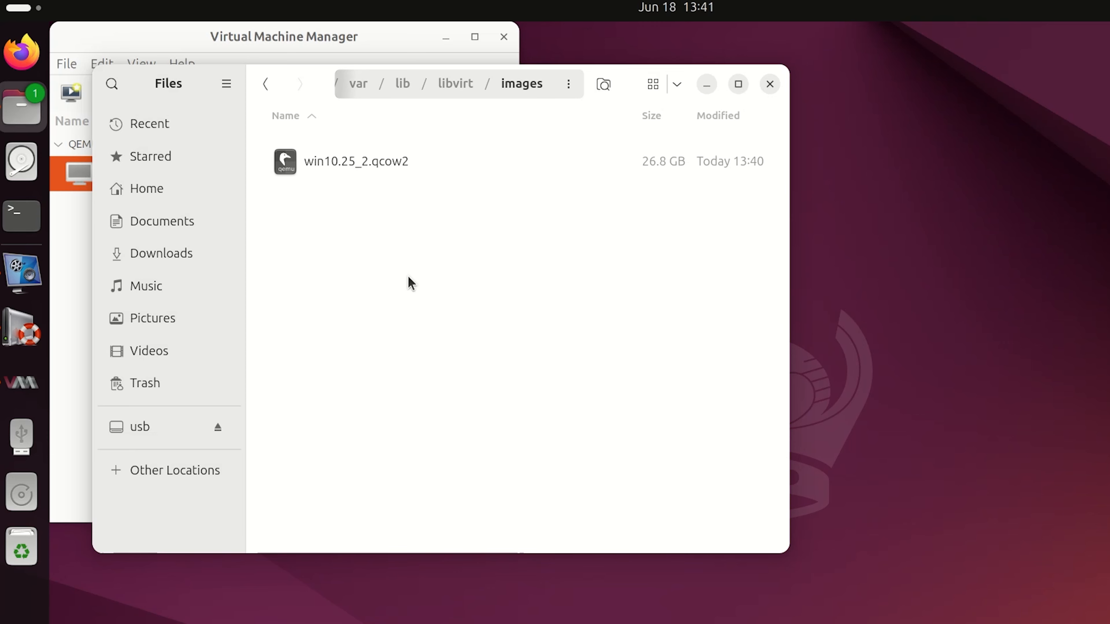
# Permanently delete the win10.25_2.qcow2 disk image from the images folder.
pyautogui.click(363, 175)
pyautogui.rightClick(441, 171)
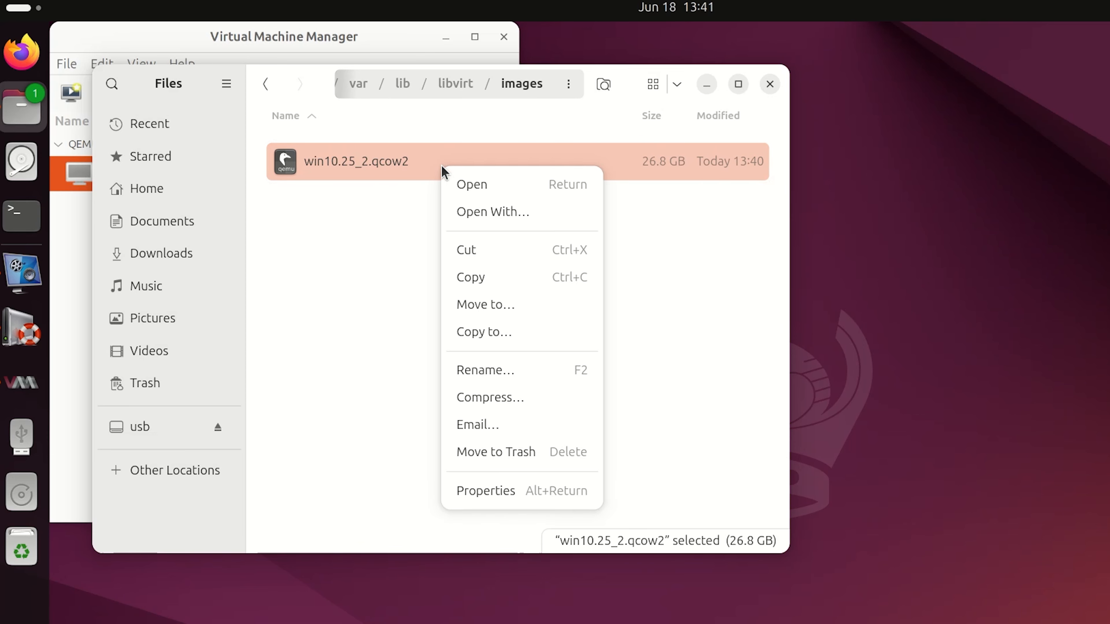
pyautogui.click(566, 457)
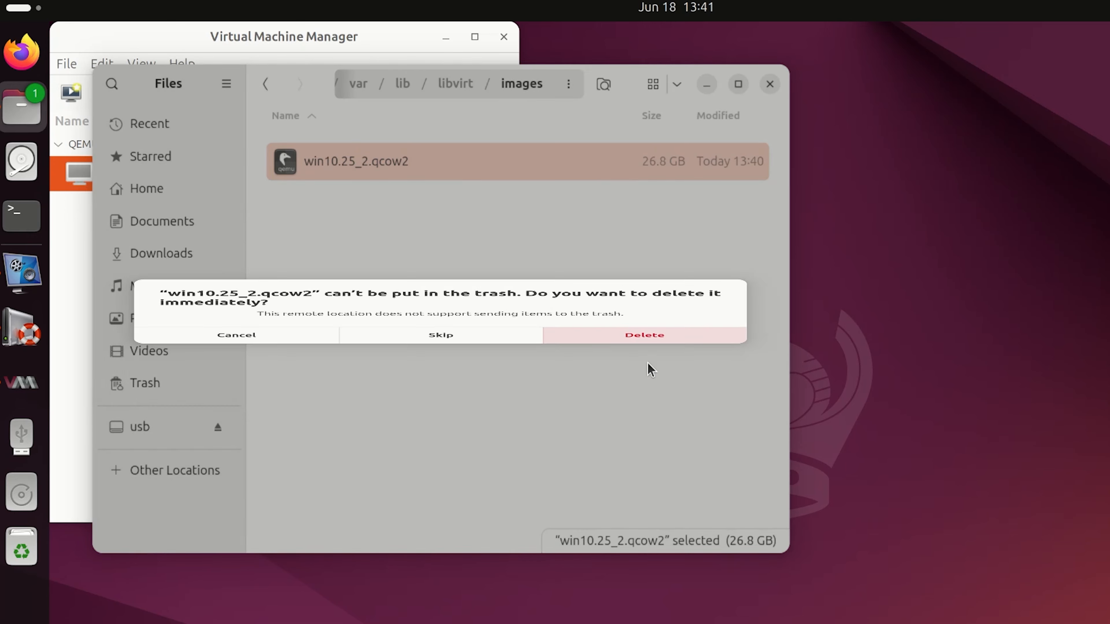
pyautogui.click(646, 367)
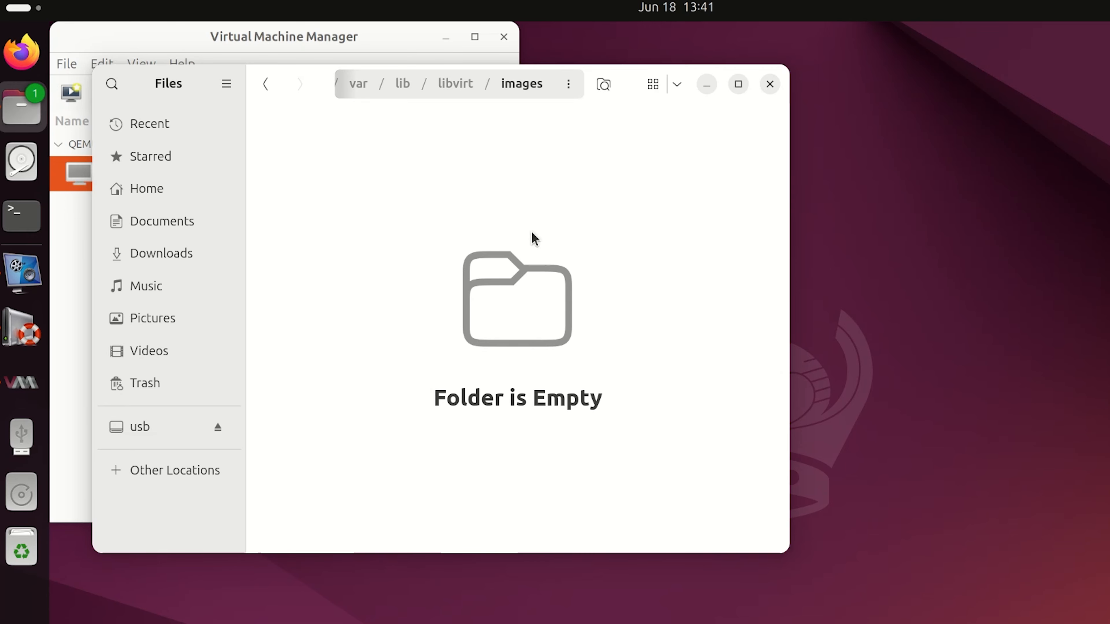
# Close and reopen Virtual Machine Manager, and try to start the win10.25_2 virtual machine.
pyautogui.moveTo(317, 78); pyautogui.dragTo(471, 133)
pyautogui.click(502, 38)
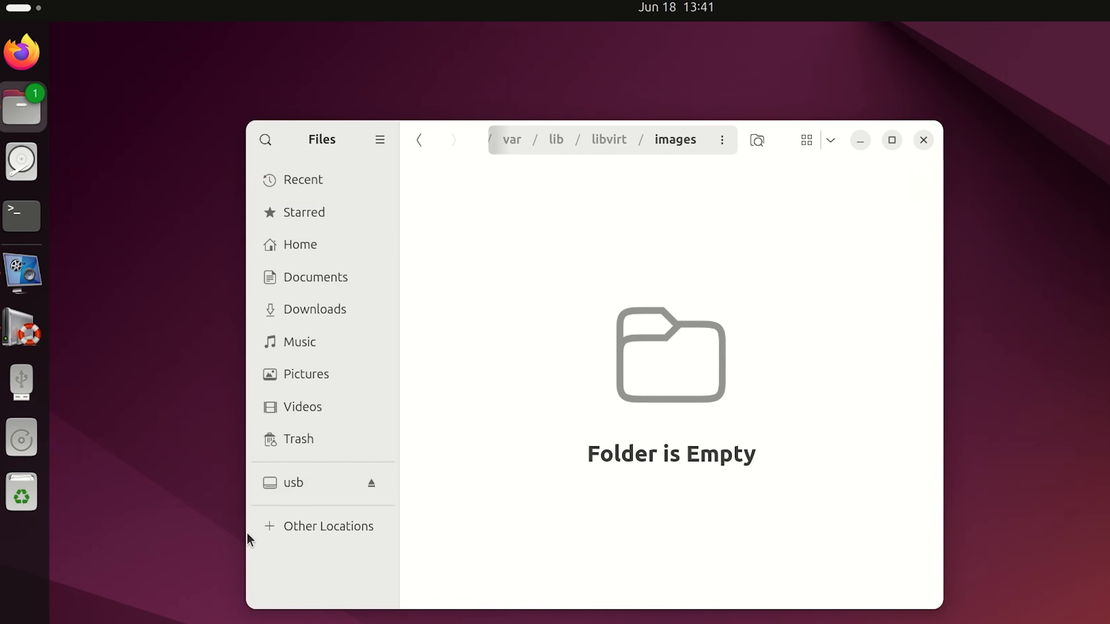
pyautogui.press('super+a')
pyautogui.click(615, 570)
pyautogui.click(173, 164)
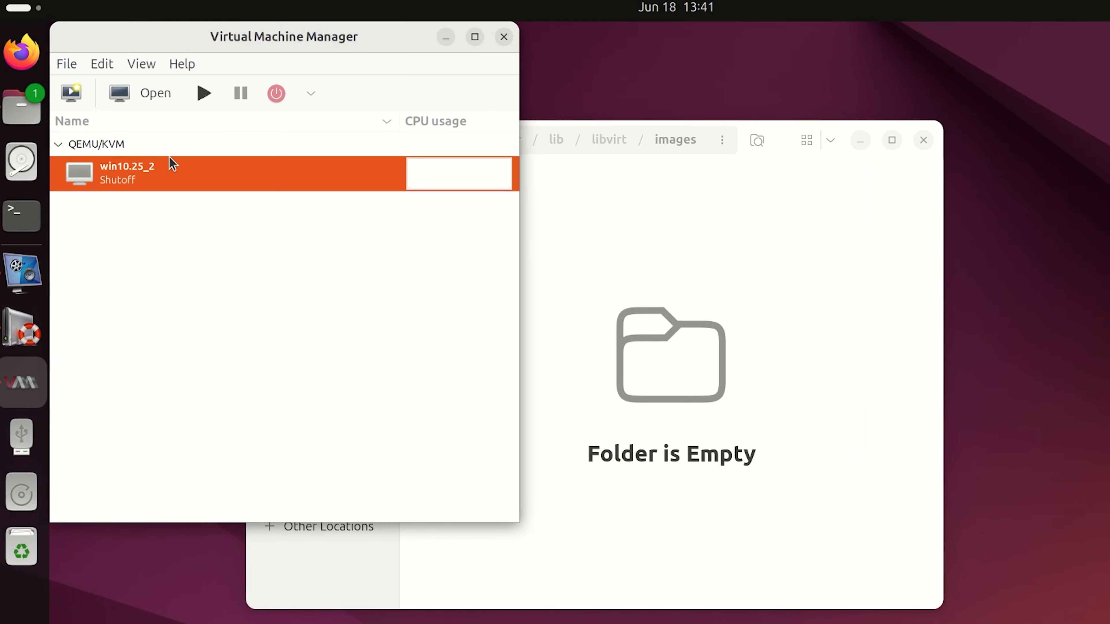
pyautogui.click(202, 92)
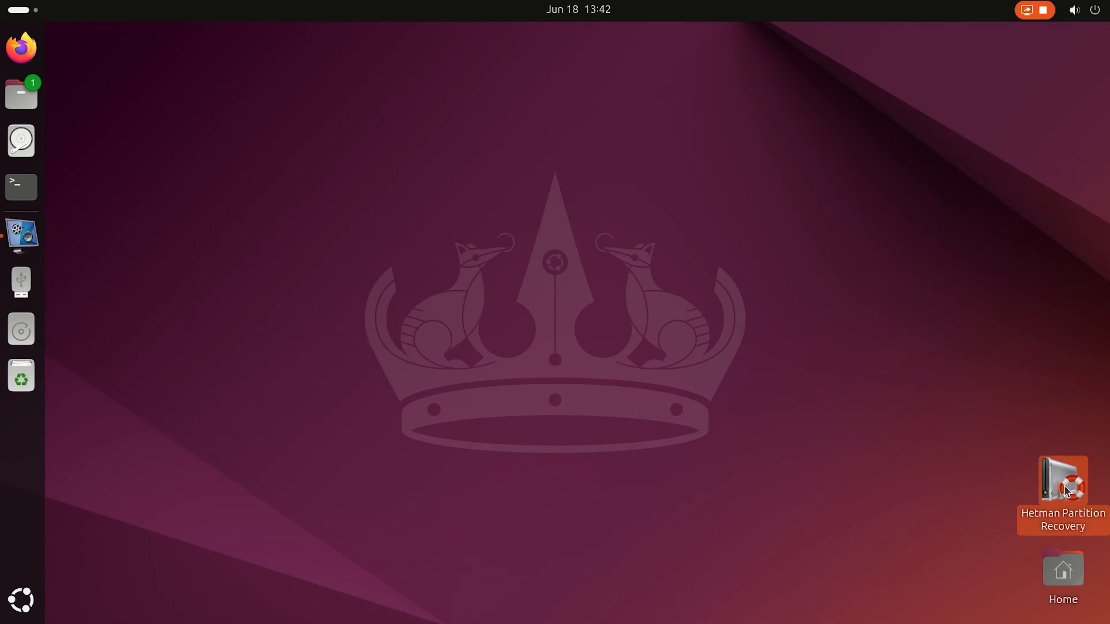
# Launch Hetman Partition Recovery, authorize access with the root password and select Local Disk (sda2).
pyautogui.doubleClick(1066, 490)
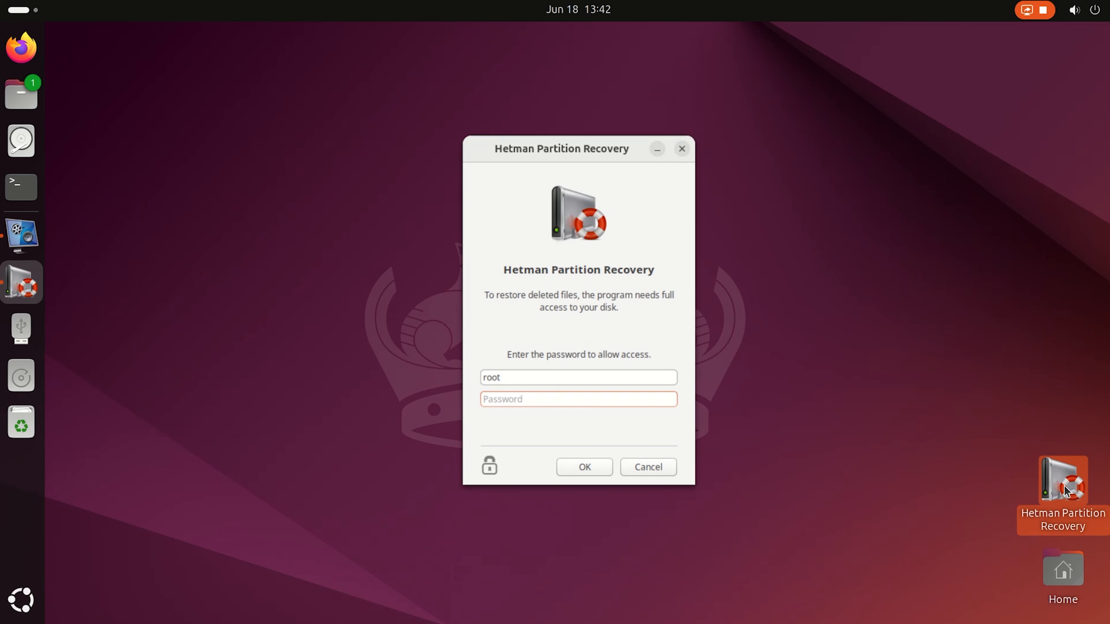
pyautogui.press('Return')
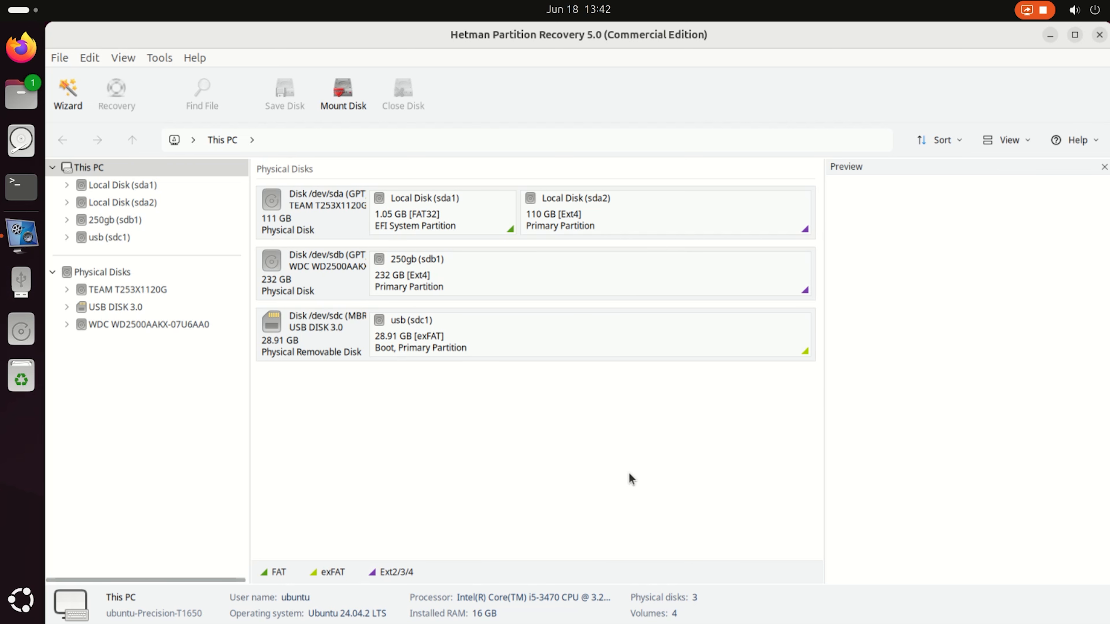
pyautogui.click(628, 222)
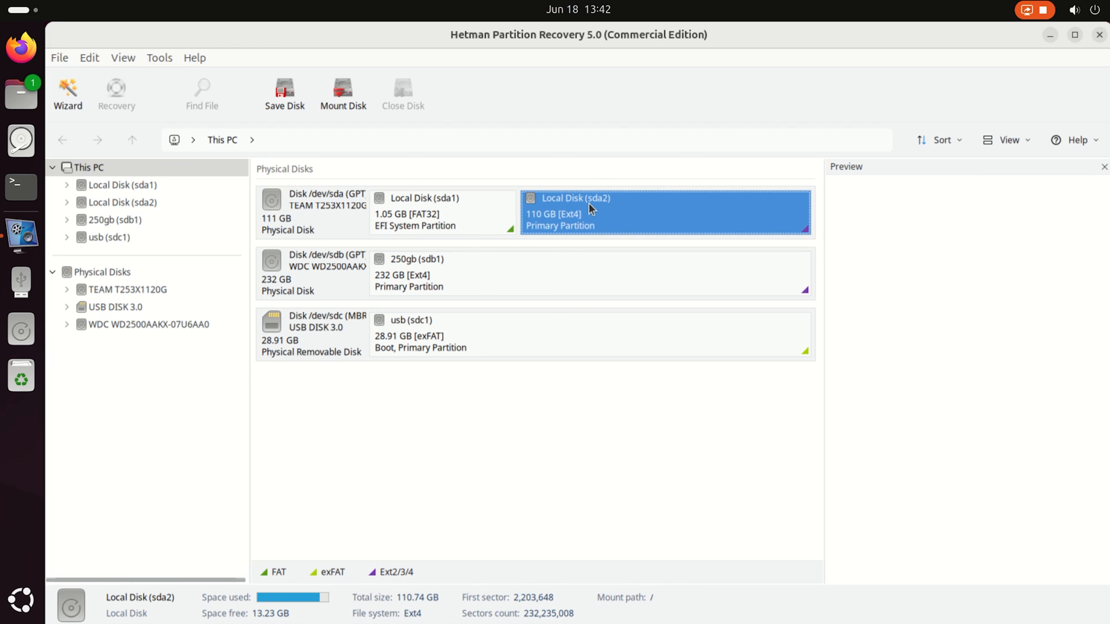
# In the Disks app, check the device path of Partition 2 on the 120 GB disk and close the app.
pyautogui.click(22, 141)
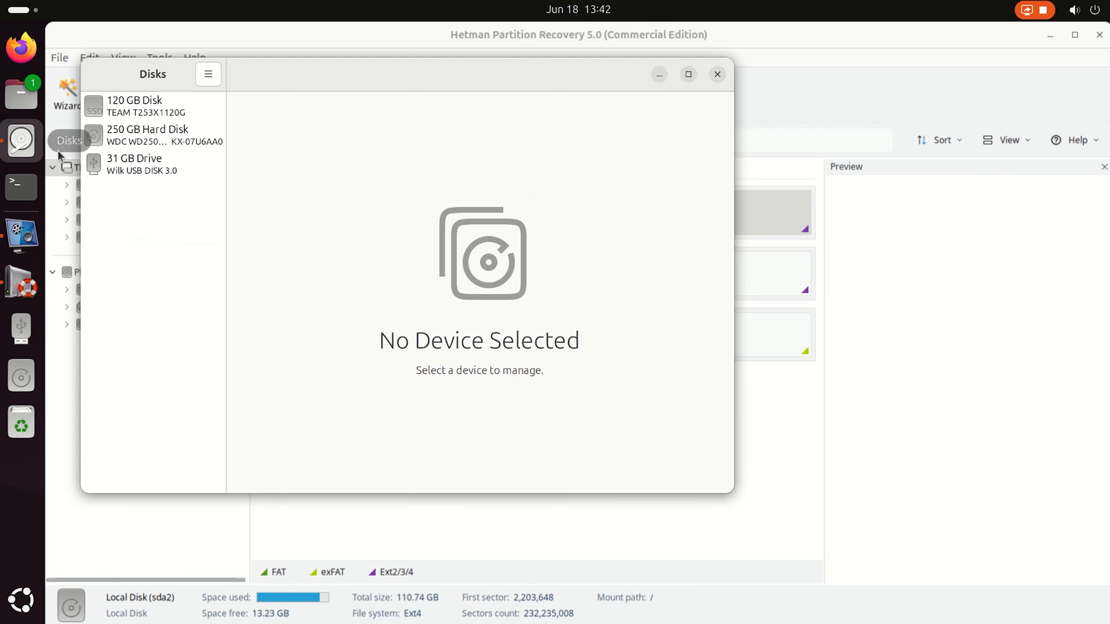
pyautogui.click(151, 114)
pyautogui.click(427, 223)
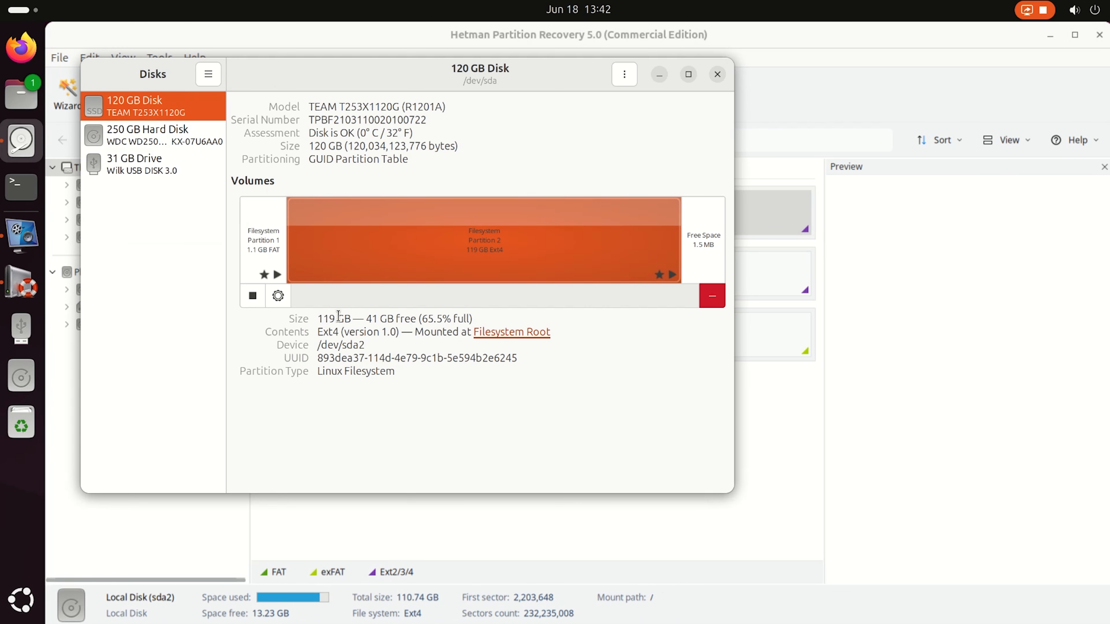
pyautogui.moveTo(318, 345); pyautogui.dragTo(359, 345)
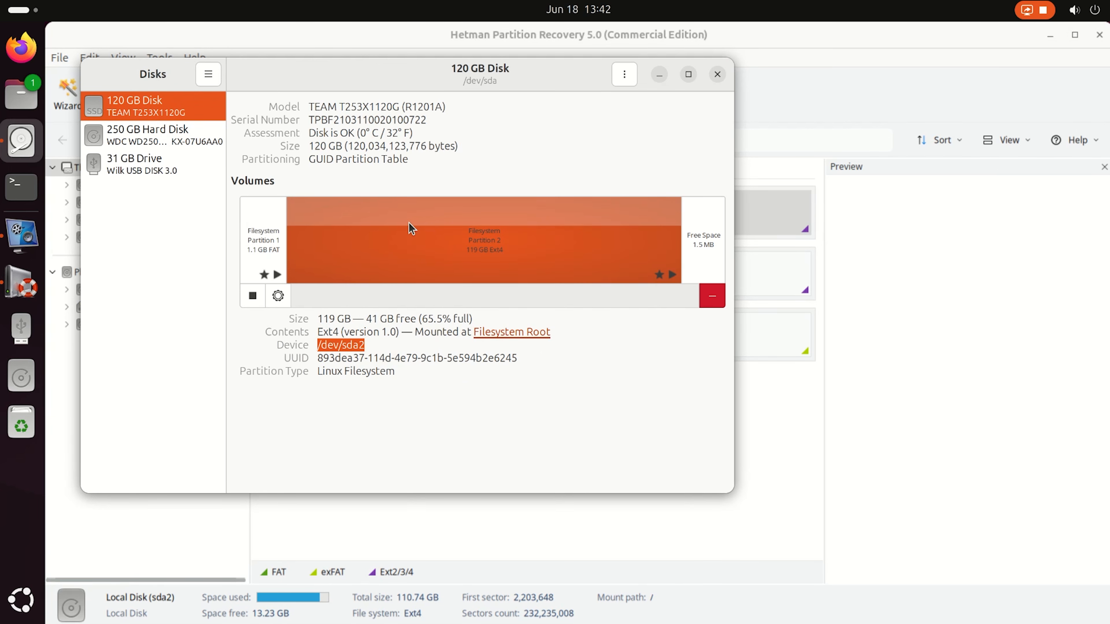
pyautogui.click(719, 75)
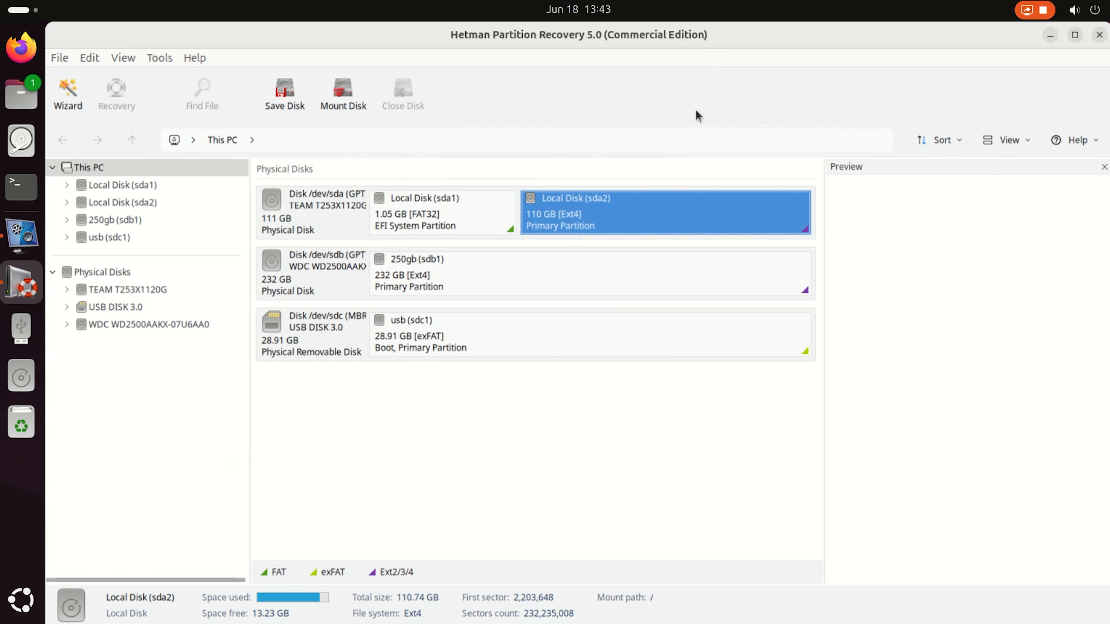
# Analyze Local Disk (sda2) in Hetman Partition Recovery with a fast scan.
pyautogui.rightClick(629, 205)
pyautogui.click(697, 223)
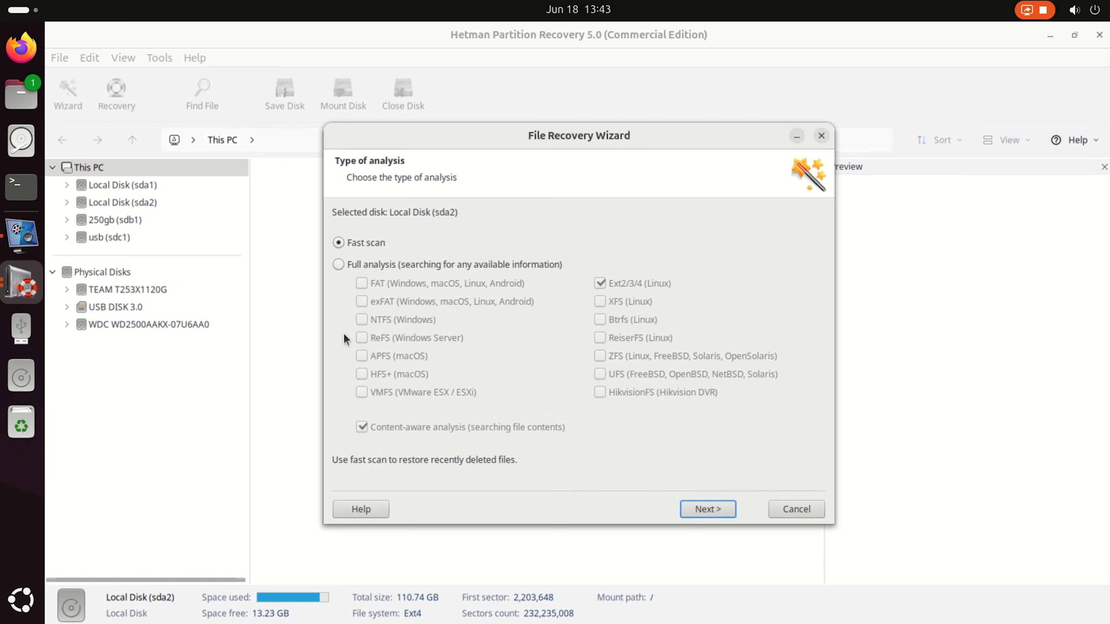
pyautogui.click(709, 510)
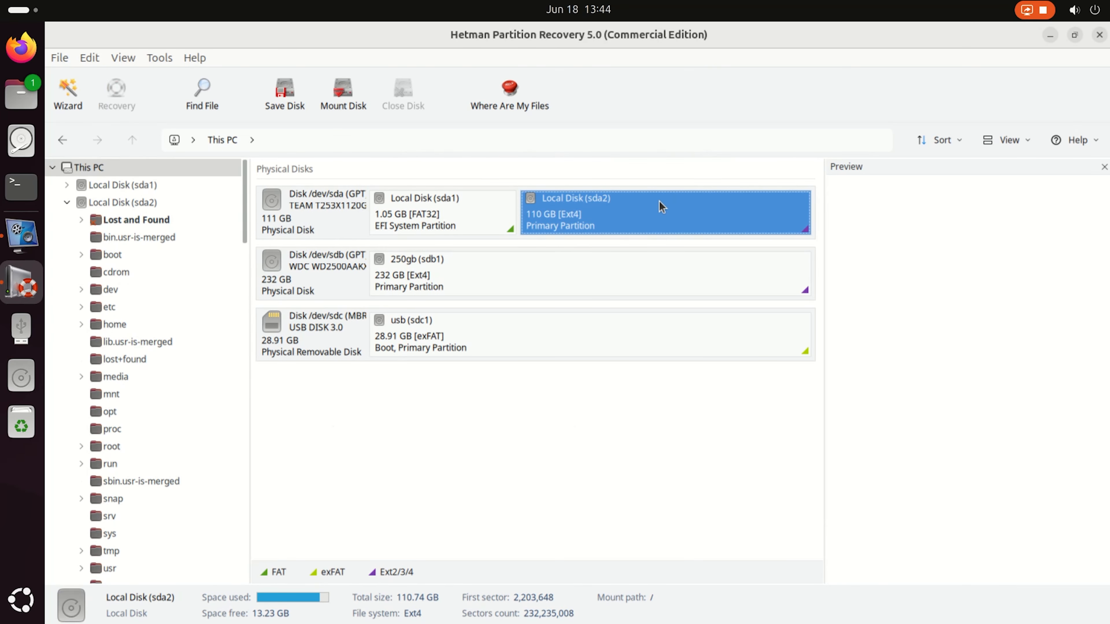
# Analyze Local Disk (sda2) again using full analysis for Ext2/3/4, with content-aware analysis off.
pyautogui.rightClick(639, 206)
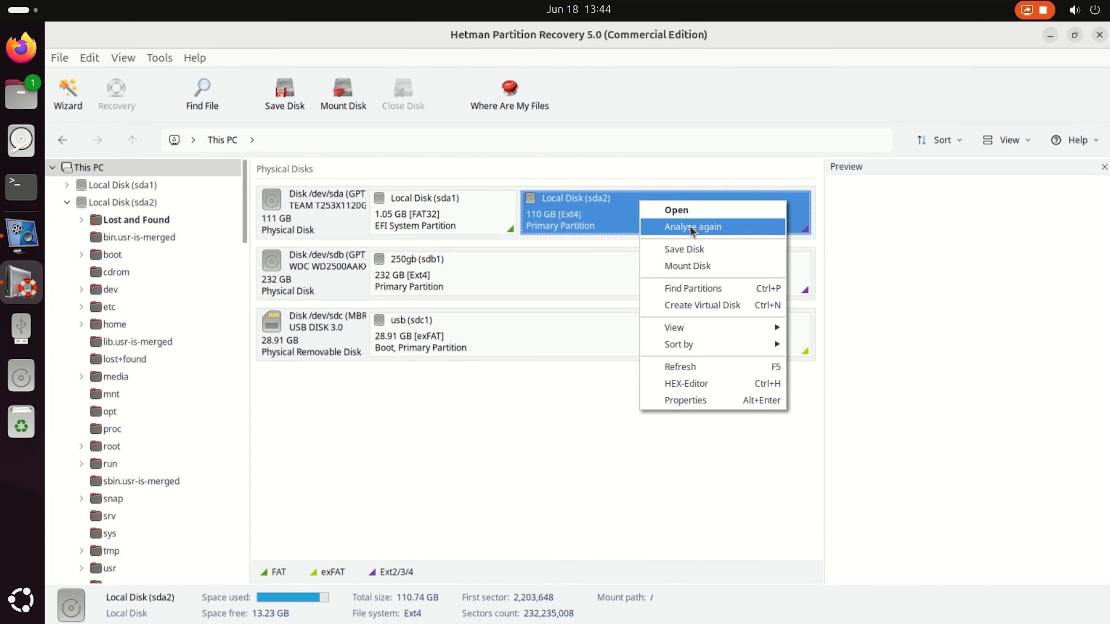
pyautogui.click(708, 226)
pyautogui.click(472, 263)
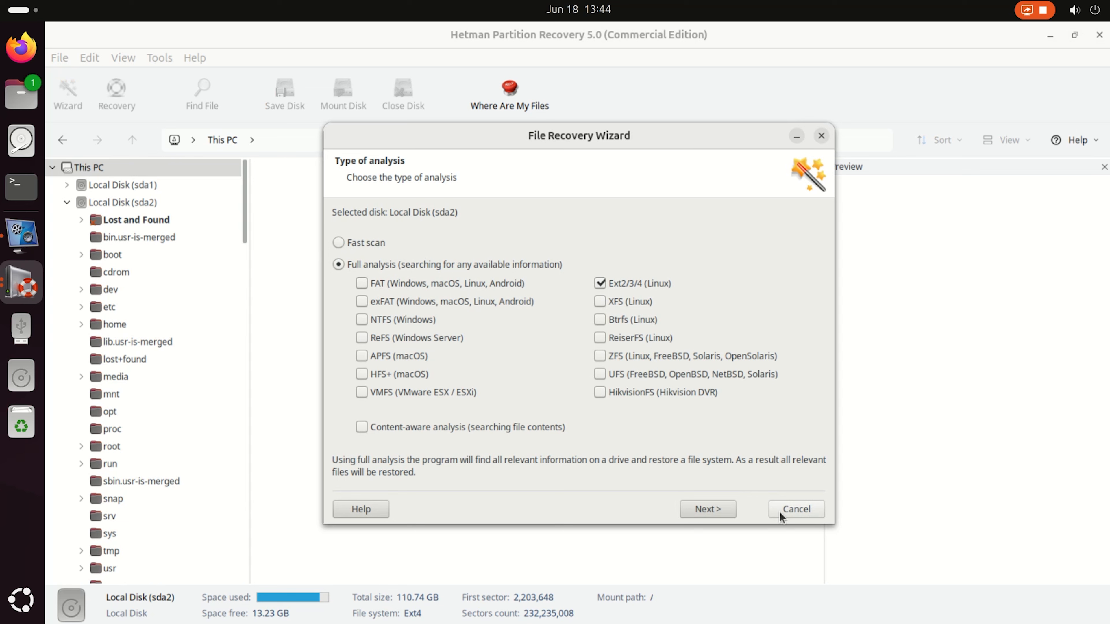
pyautogui.click(693, 511)
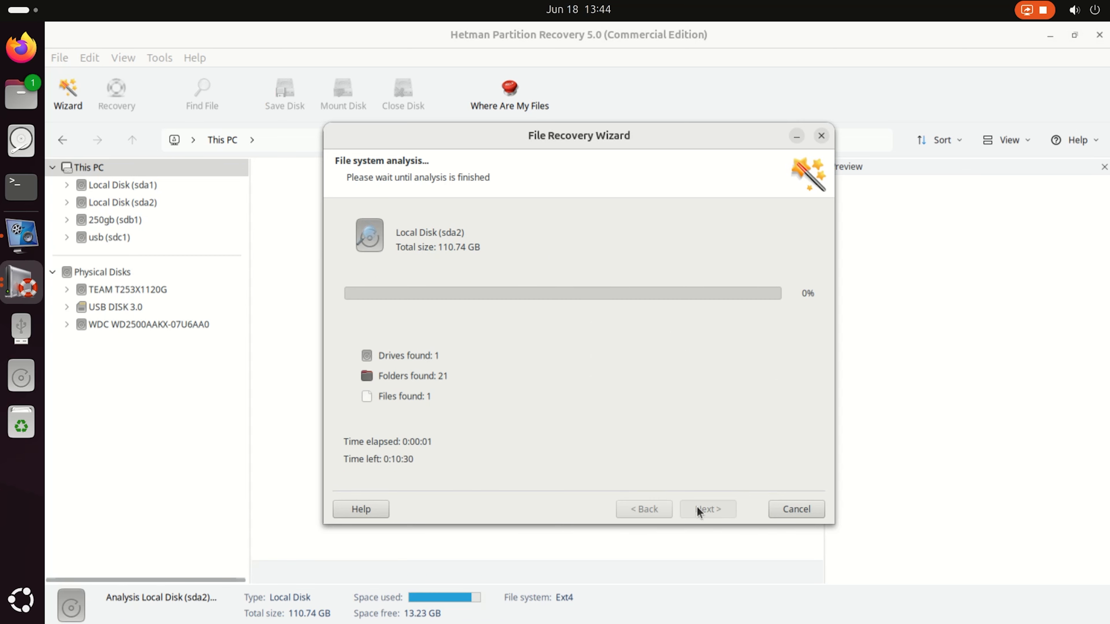